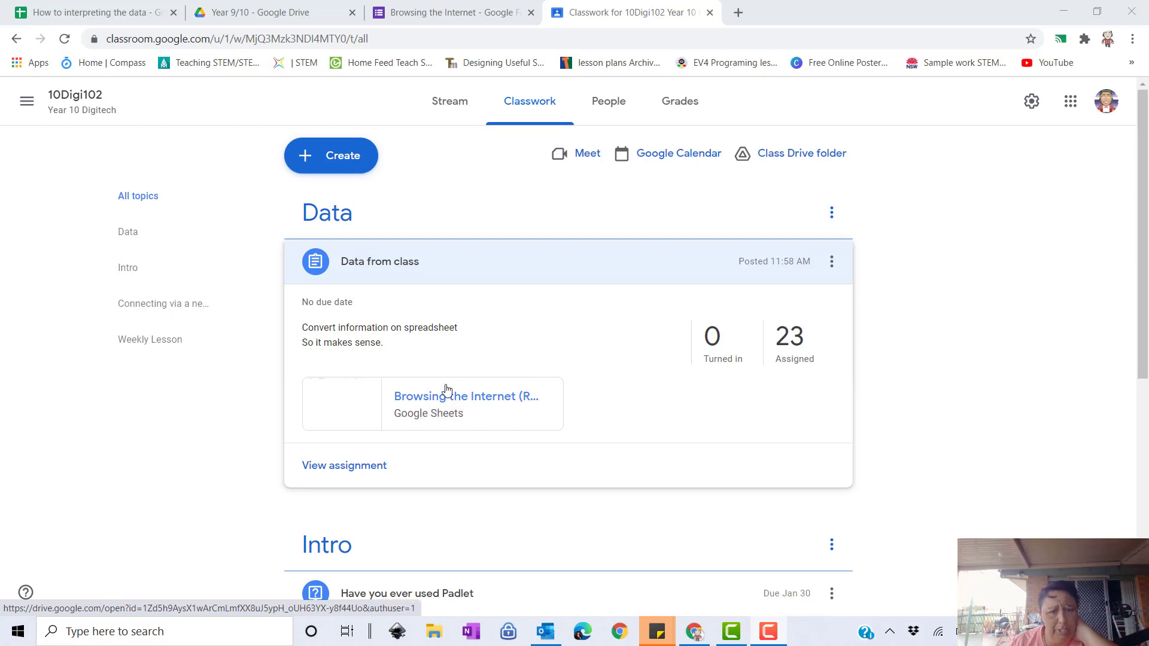
- Review the questions of the Browsing the Internet form in Google Forms
{"action": "left_click", "coordinate": [487, 15]}
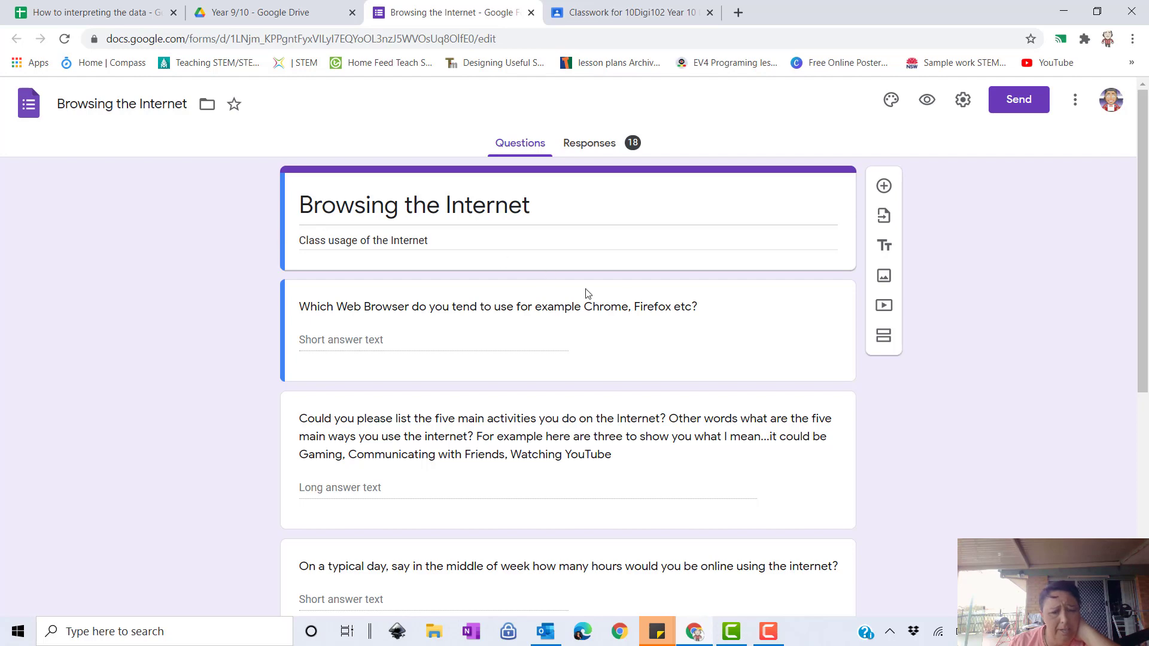
{"action": "scroll", "coordinate": [501, 311], "scroll_direction": "down", "scroll_amount": 6}
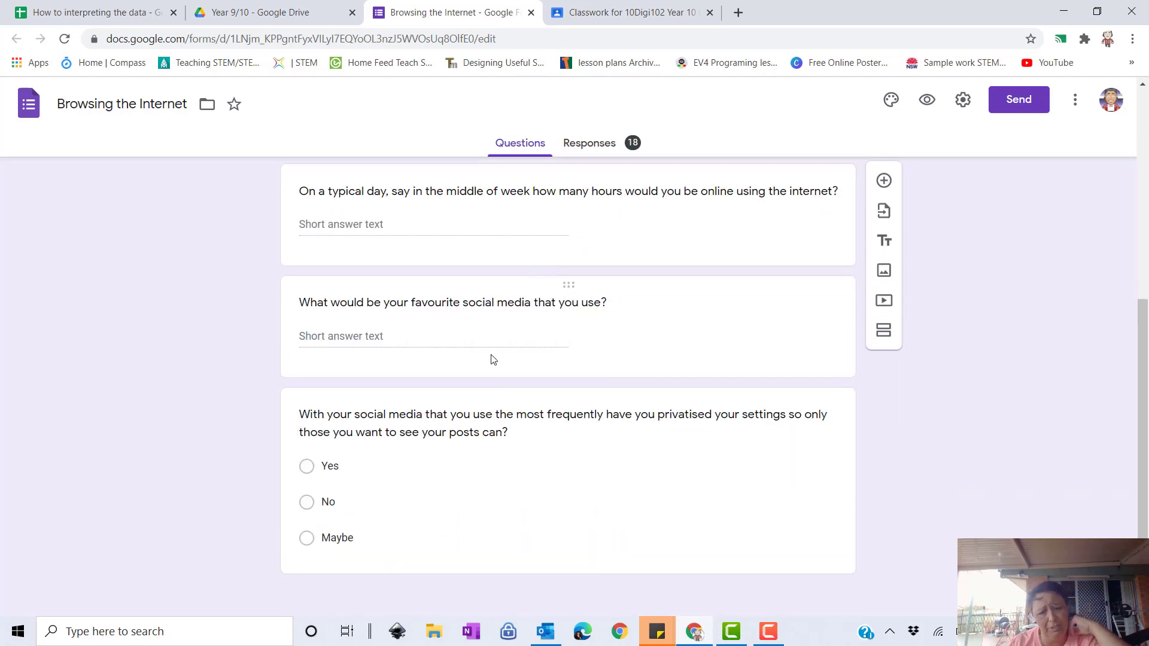
{"action": "scroll", "coordinate": [493, 362], "scroll_direction": "up", "scroll_amount": 6}
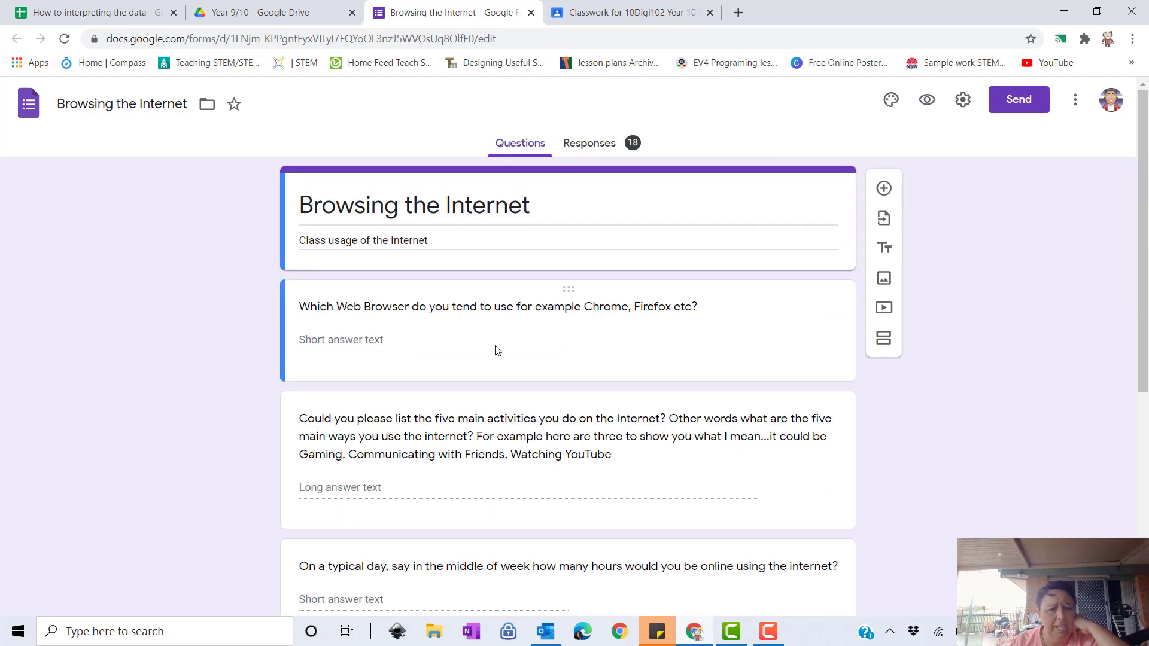
- Look through the summary of the form's responses and open them in the linked spreadsheet
{"action": "left_click", "coordinate": [597, 152]}
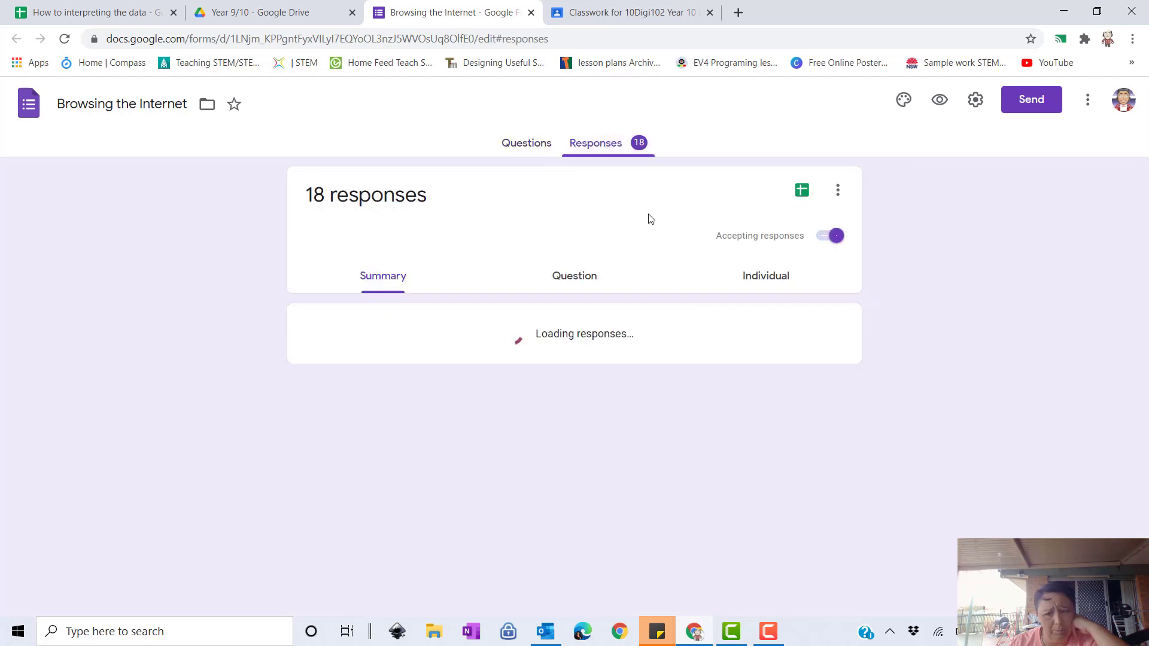
{"action": "scroll", "coordinate": [664, 371], "scroll_direction": "down", "scroll_amount": 5}
{"action": "scroll", "coordinate": [687, 428], "scroll_direction": "down", "scroll_amount": 10}
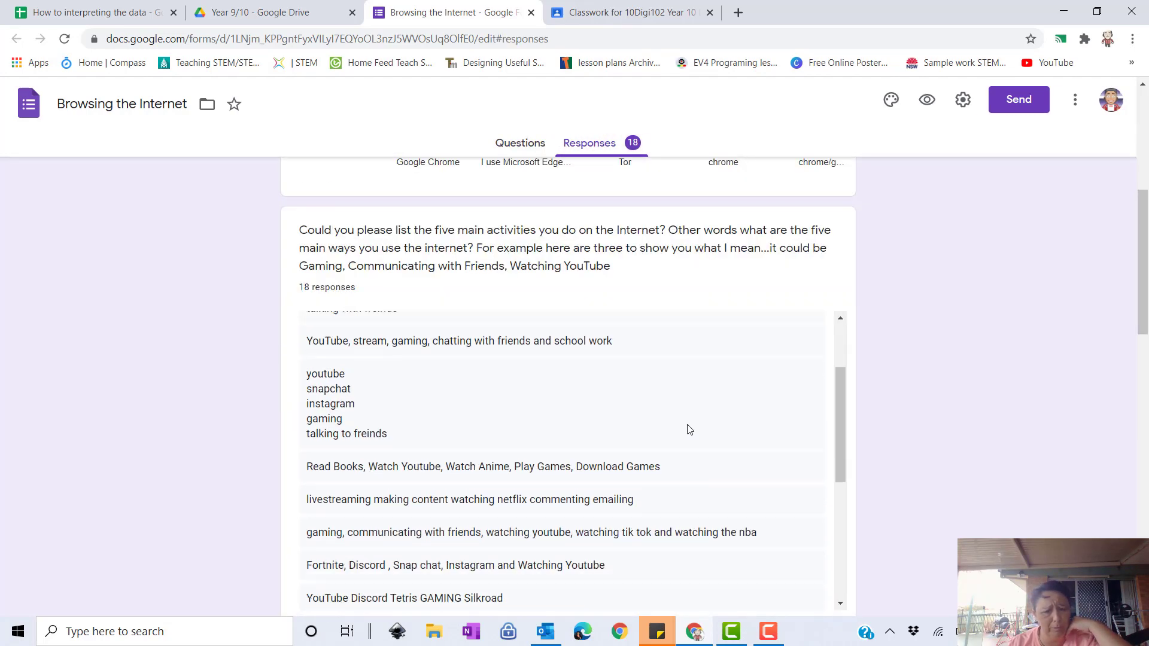
{"action": "scroll", "coordinate": [963, 520], "scroll_direction": "down", "scroll_amount": 10}
{"action": "scroll", "coordinate": [963, 522], "scroll_direction": "up", "scroll_amount": 15}
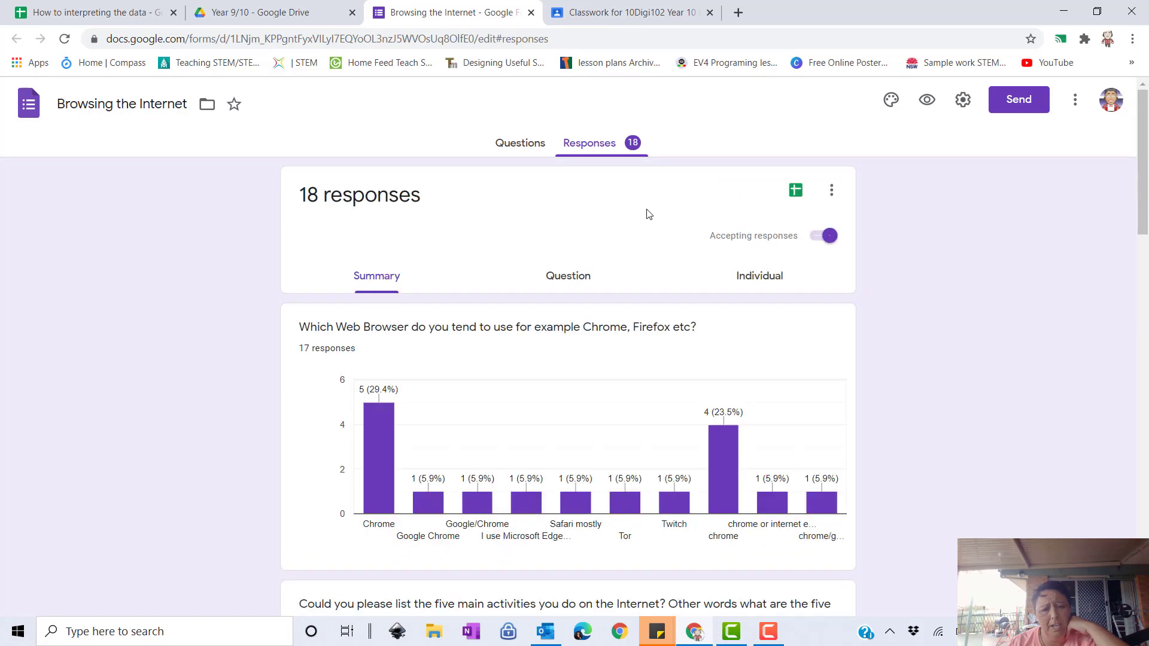
{"action": "left_click", "coordinate": [796, 192]}
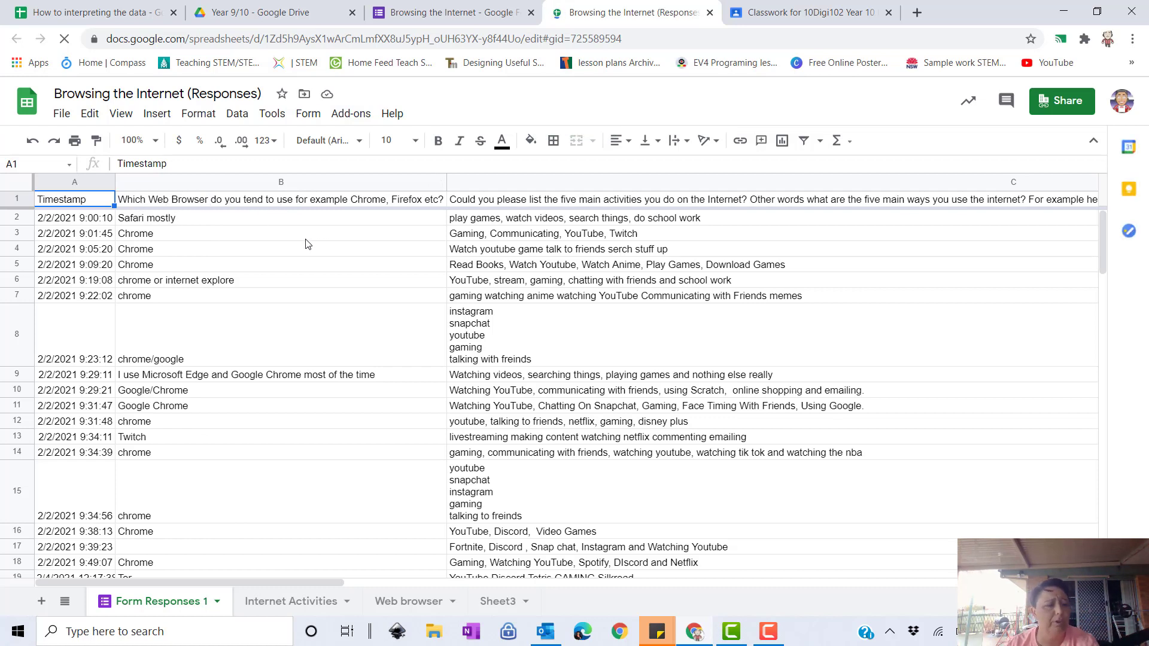
- Copy the web browser answers in column B into column A of a new sheet
{"action": "left_click", "coordinate": [295, 184]}
{"action": "right_click", "coordinate": [295, 184]}
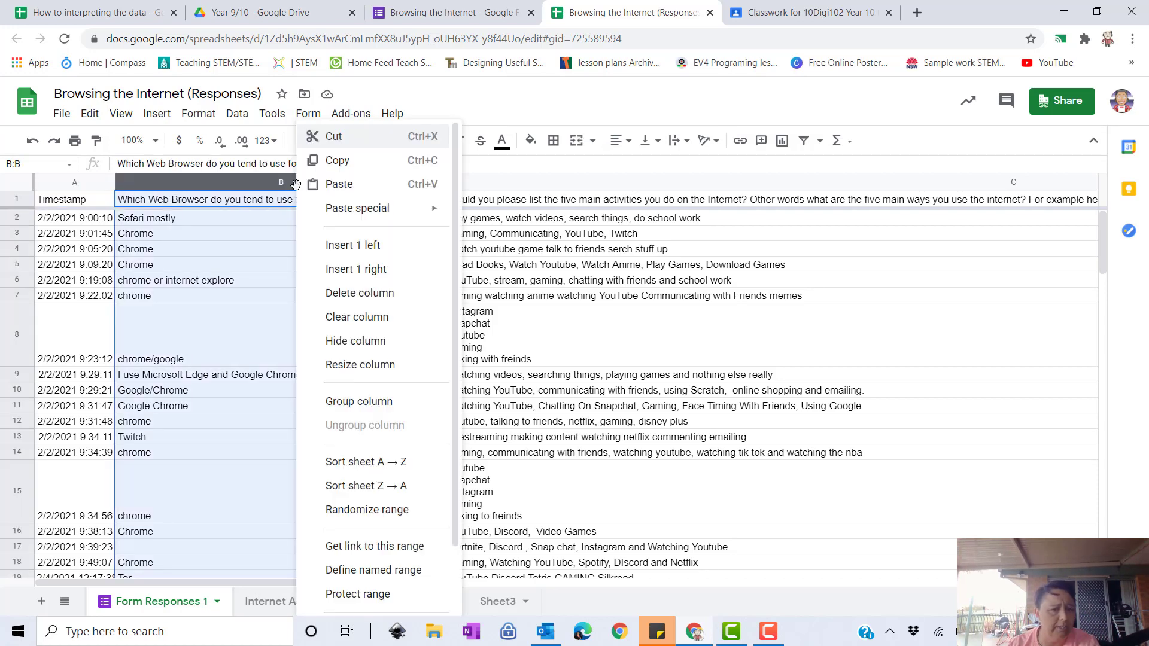
{"action": "left_click", "coordinate": [334, 166]}
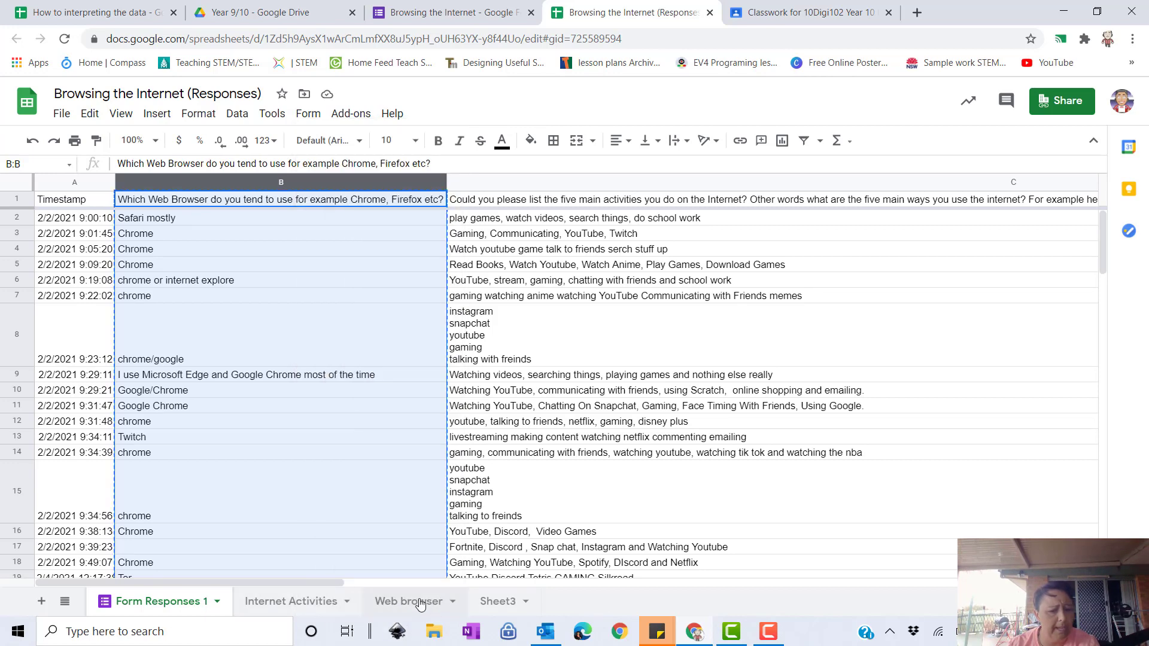
{"action": "left_click", "coordinate": [40, 601]}
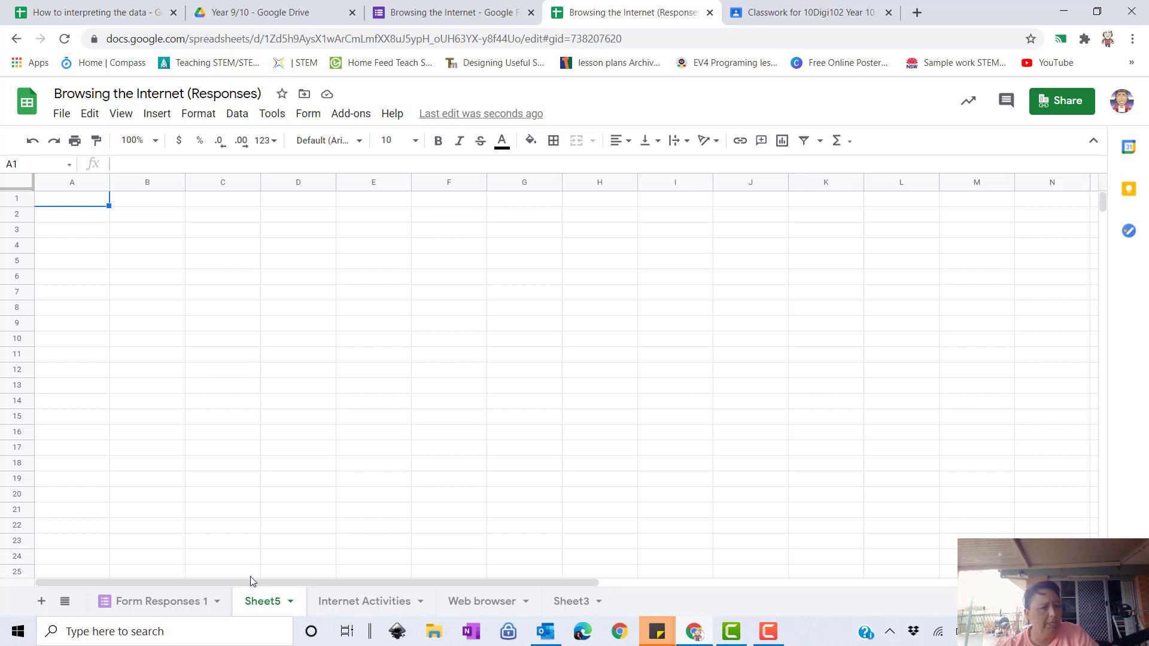
{"action": "key", "text": "ctrl+v"}
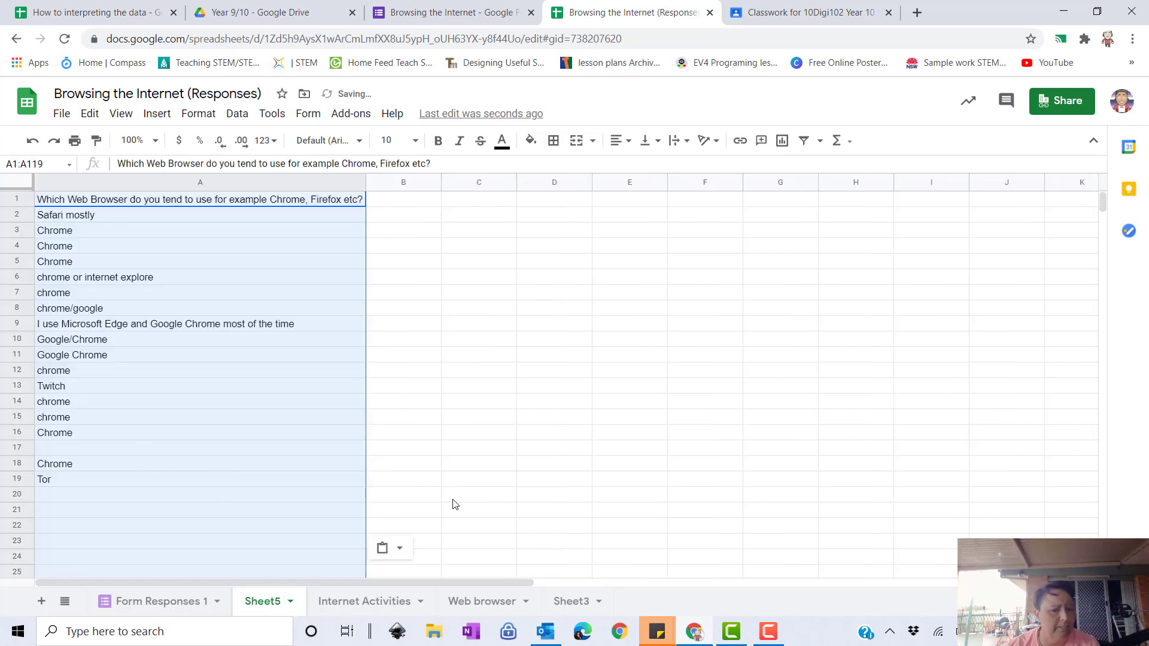
{"action": "left_click", "coordinate": [397, 448]}
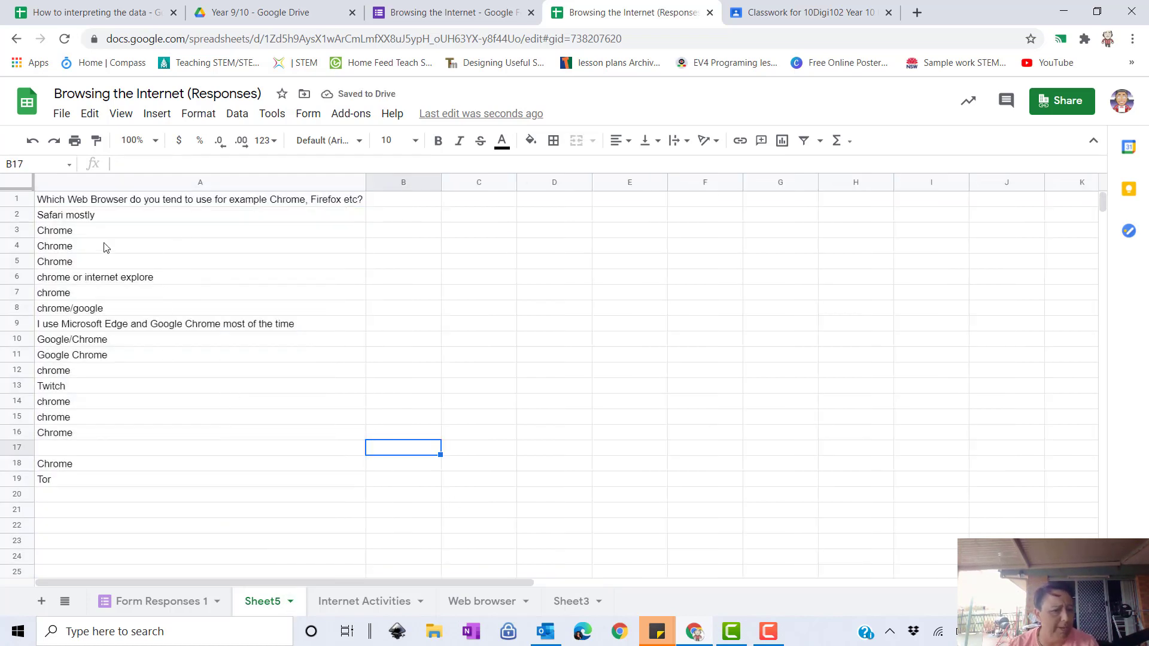
- Rename the new sheet as Web browser1
{"action": "double_click", "coordinate": [264, 602]}
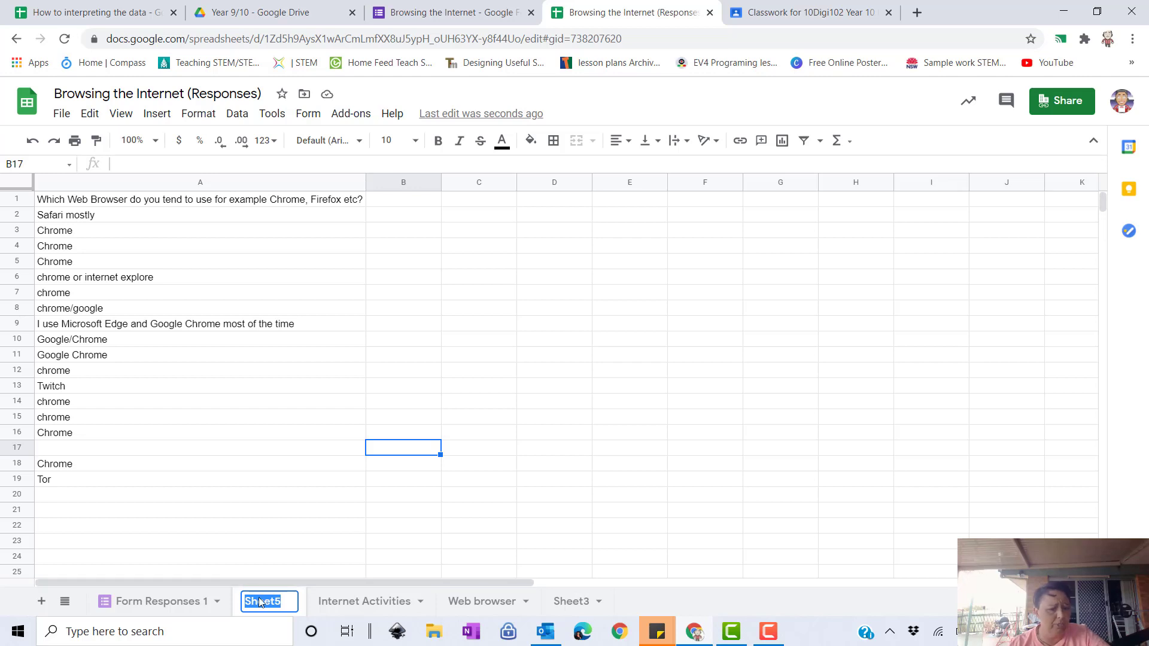
{"action": "type", "text": "Web browser1"}
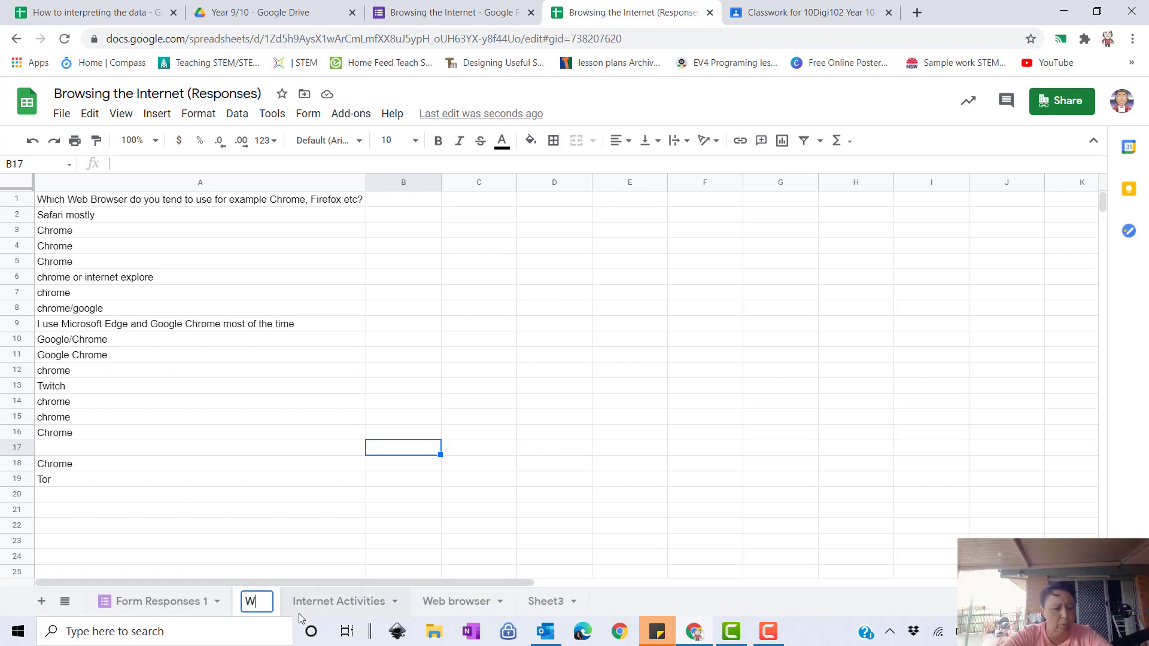
{"action": "key", "text": "Return"}
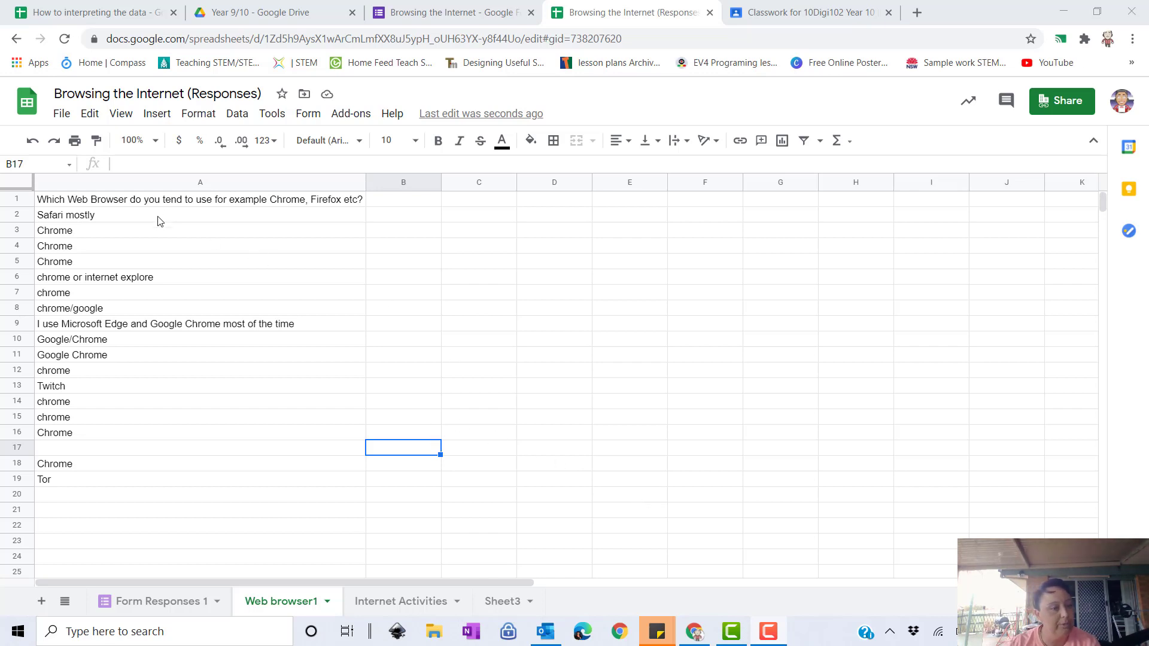
- Enter the heading Web browser in B4 and list Chrome, Safari and Edge in B5 to B7
{"action": "left_click", "coordinate": [410, 247]}
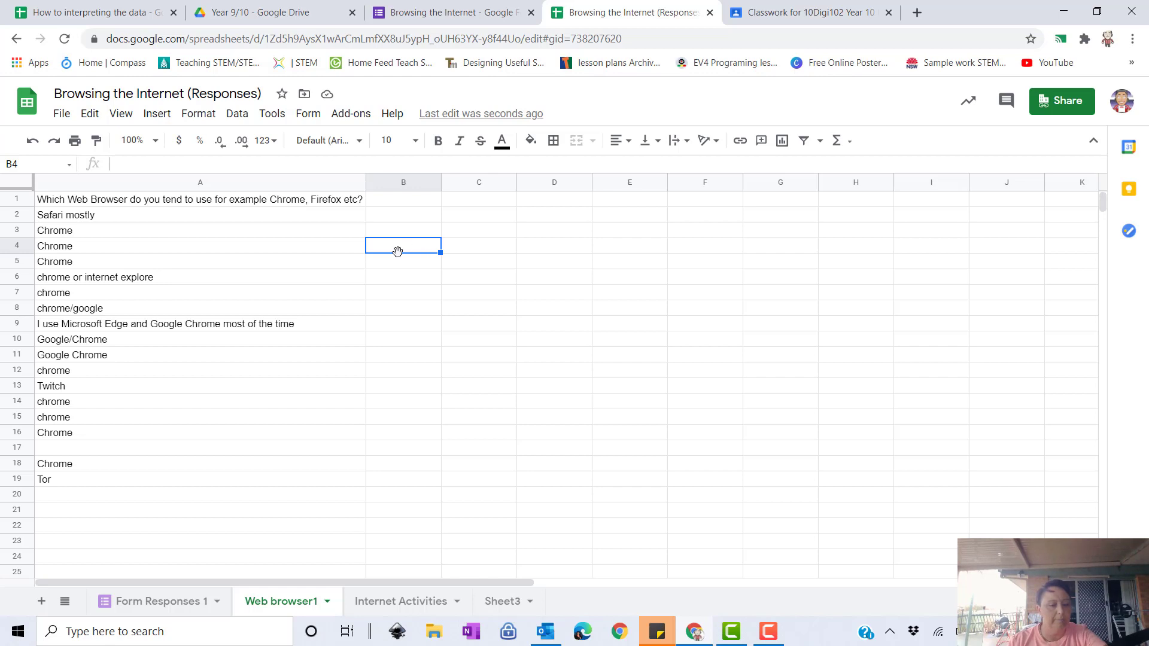
{"action": "type", "text": "Web browse"}
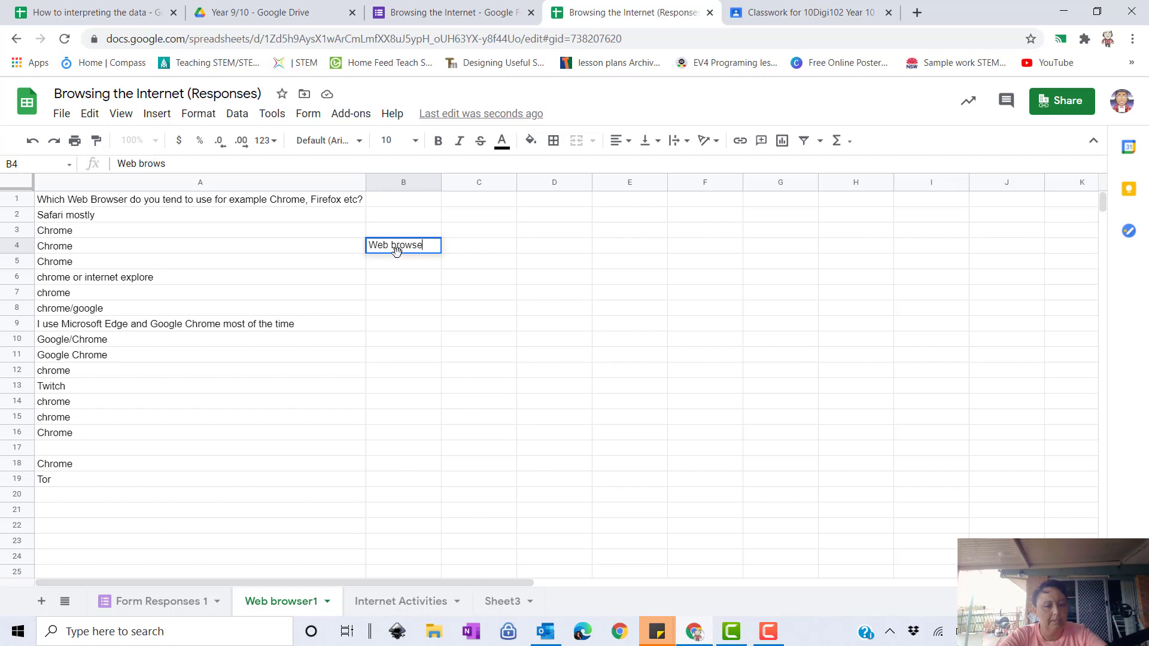
{"action": "type", "text": "r"}
{"action": "key", "text": "Return"}
{"action": "type", "text": "Chro"}
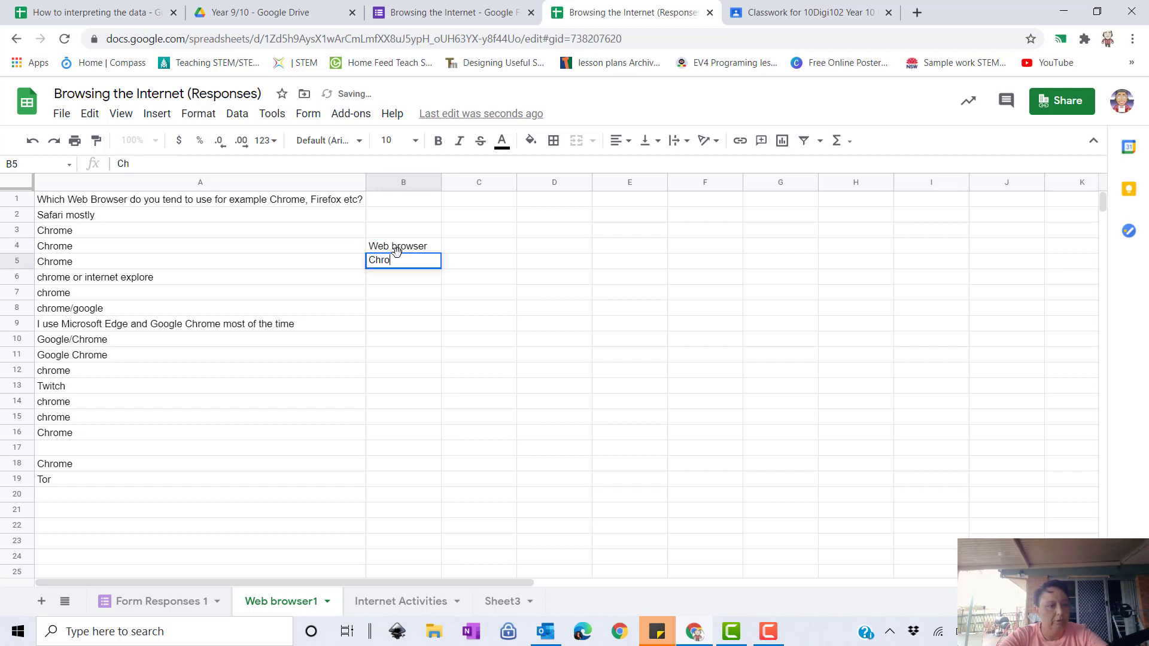
{"action": "type", "text": "me"}
{"action": "key", "text": "Return"}
{"action": "type", "text": "Safari"}
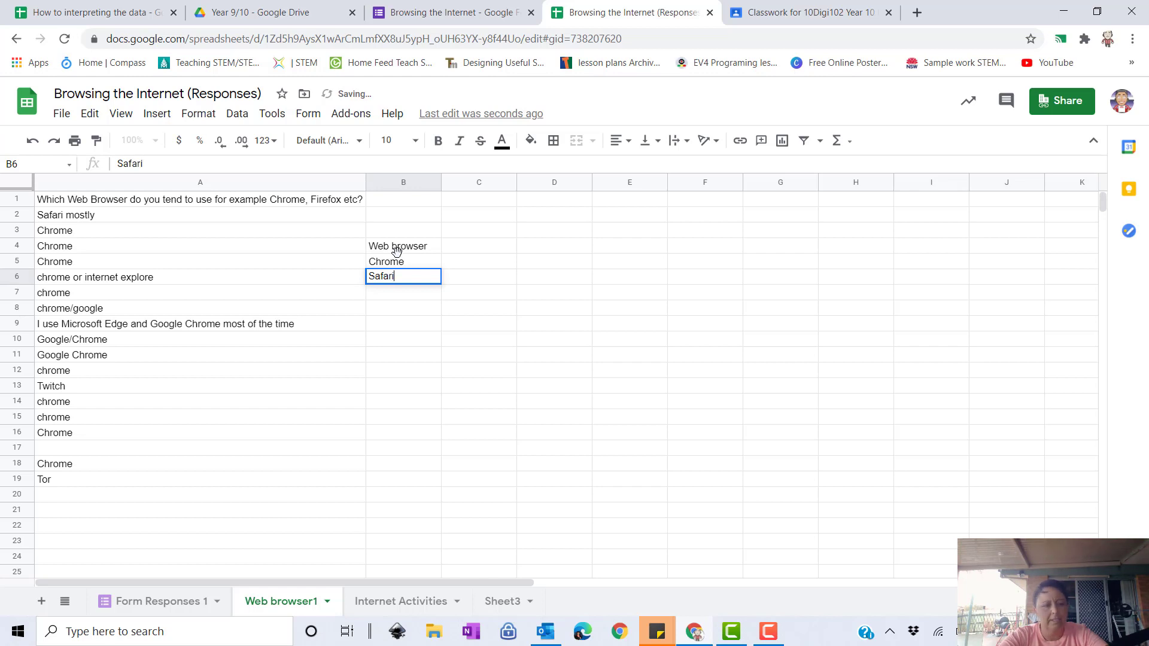
{"action": "key", "text": "Return"}
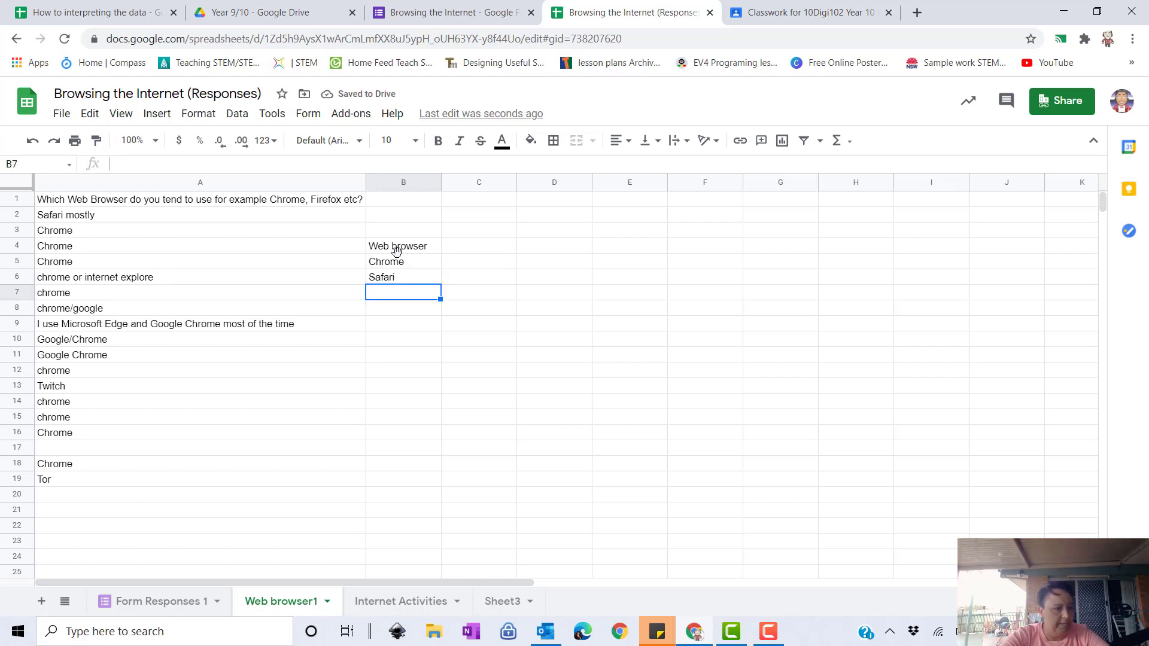
{"action": "type", "text": "Edge"}
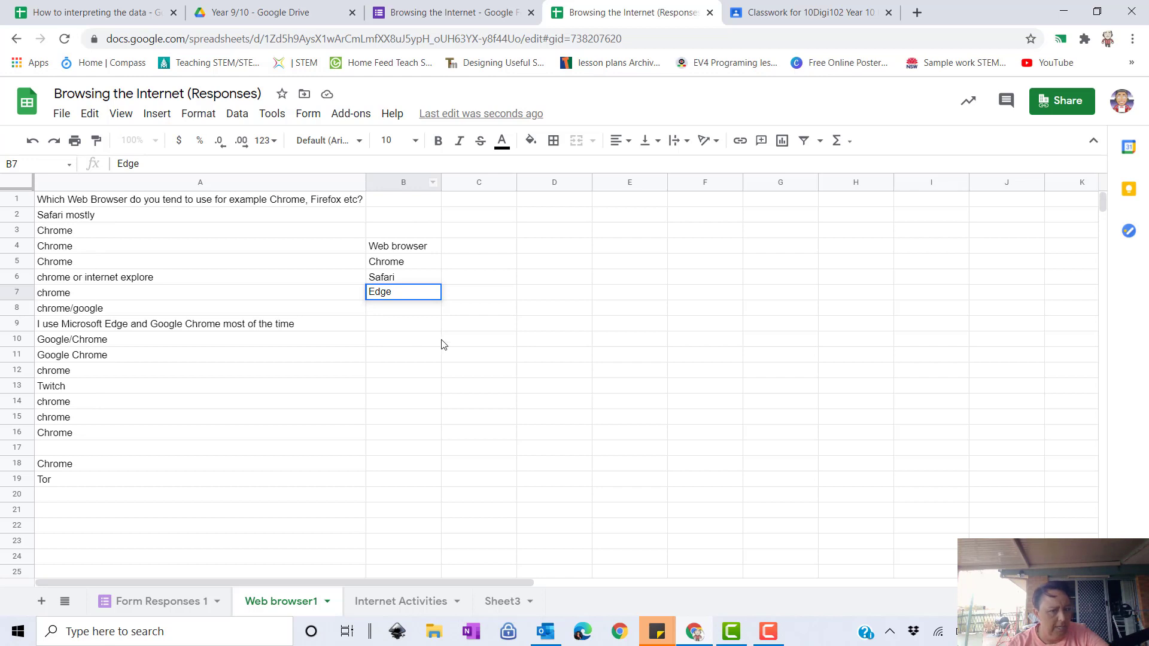
- Fill in the browser counts beside the names: 14 for Chrome, 1 for Safari and 2 for Edge
{"action": "left_click", "coordinate": [480, 263]}
{"action": "type", "text": "14"}
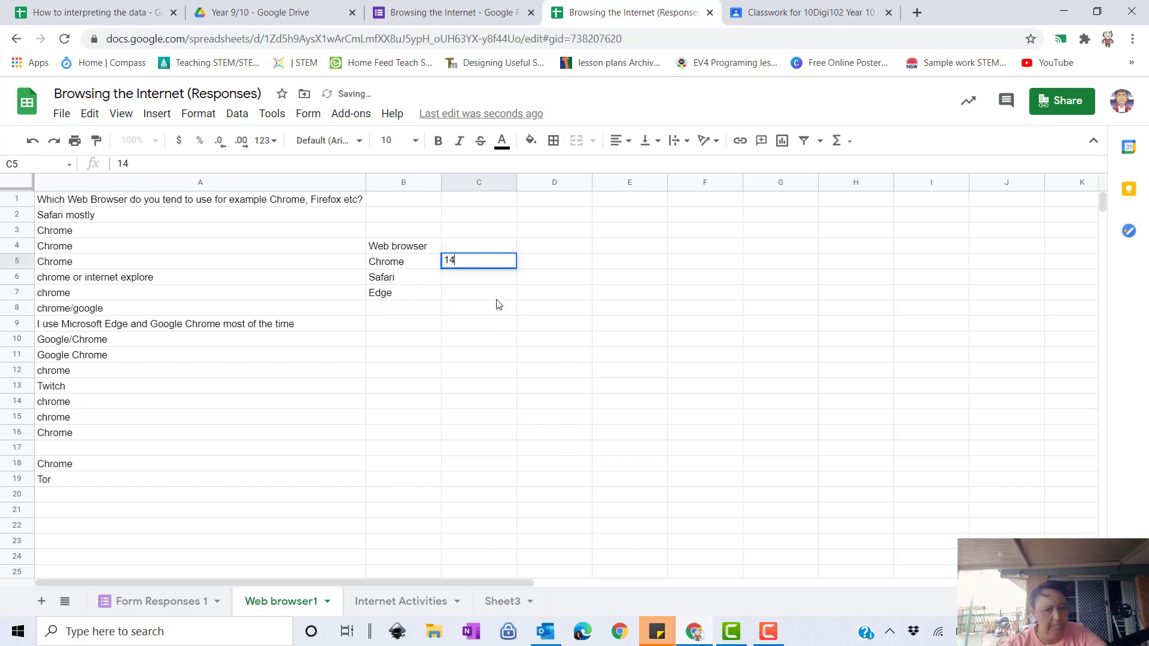
{"action": "left_click", "coordinate": [478, 282]}
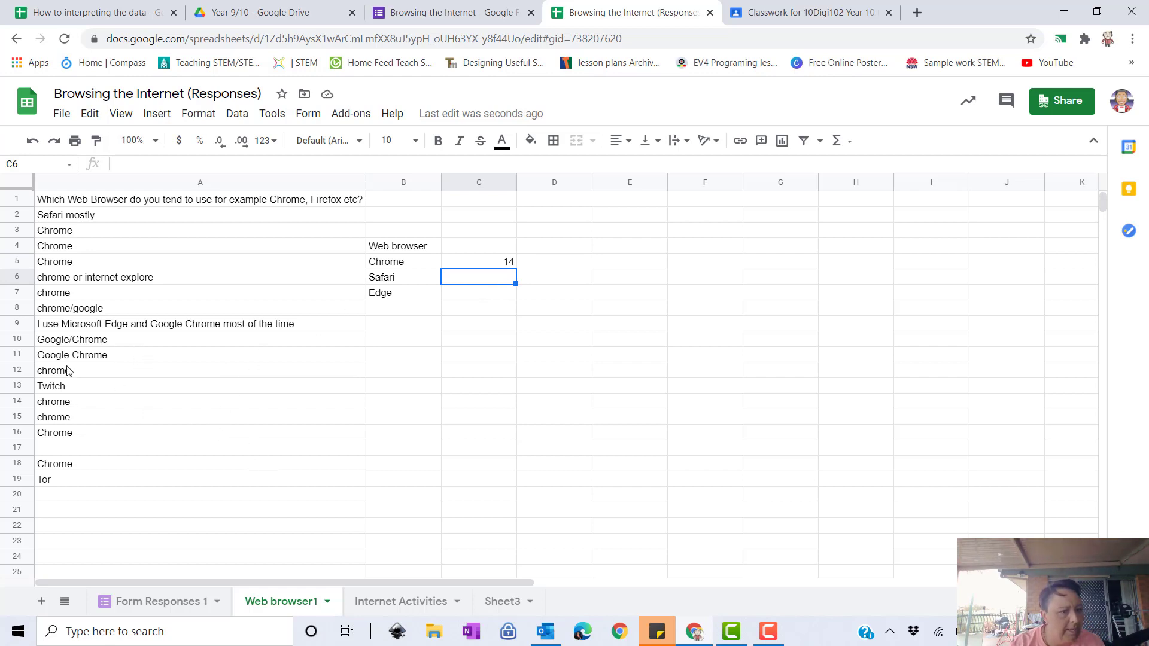
{"action": "left_click", "coordinate": [458, 298]}
{"action": "type", "text": "2"}
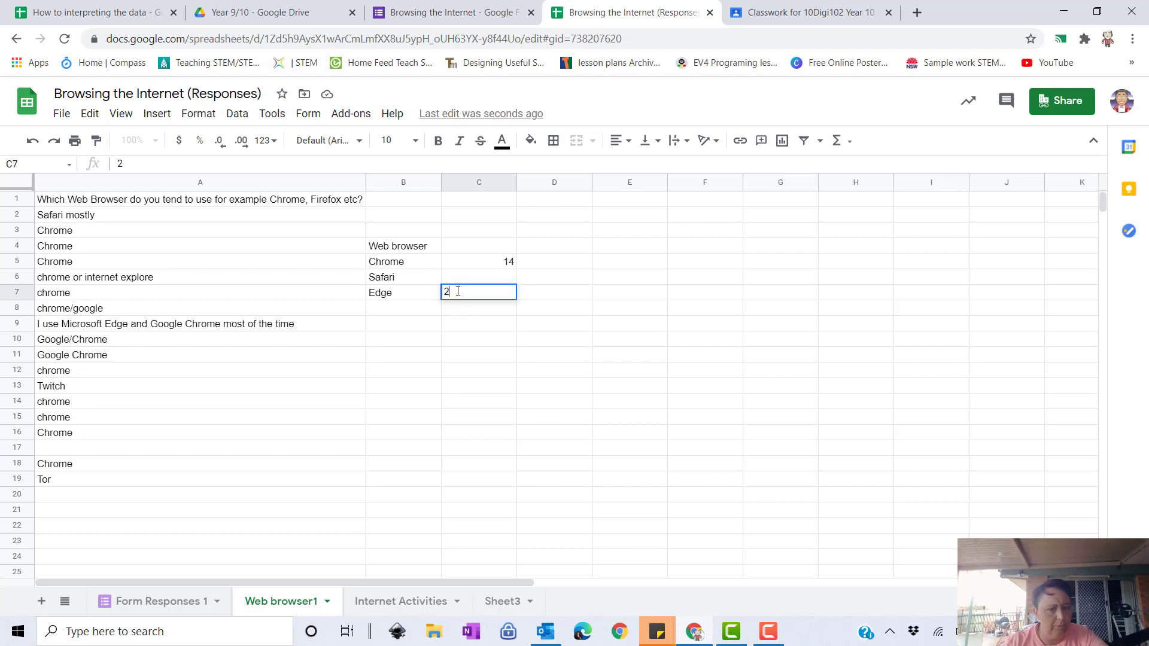
{"action": "left_click", "coordinate": [466, 280]}
{"action": "type", "text": "1"}
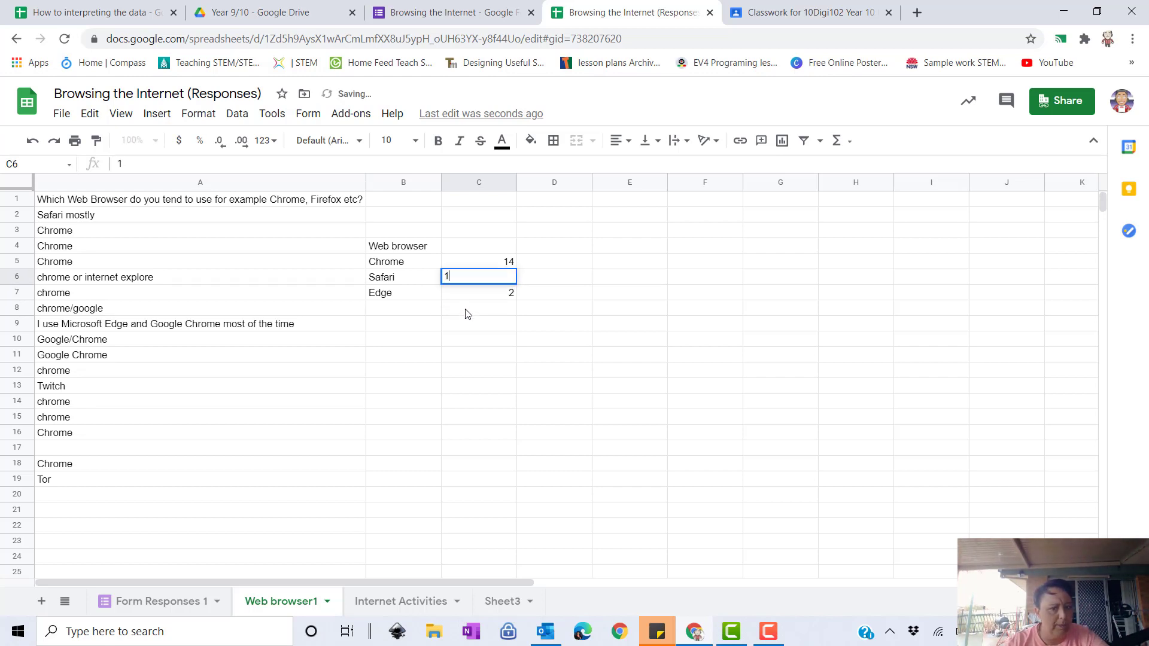
{"action": "left_click", "coordinate": [588, 343]}
- Add the heading Number of students in C4 above the counts
{"action": "left_click", "coordinate": [411, 252]}
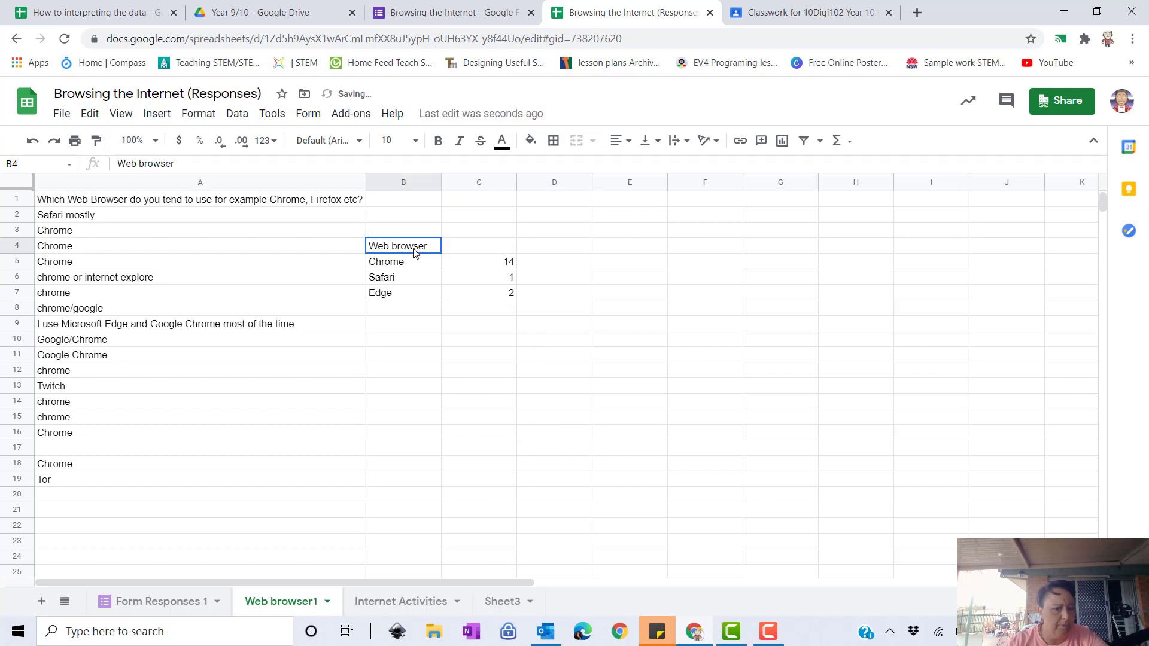
{"action": "left_click", "coordinate": [486, 250]}
{"action": "type", "text": "Num"}
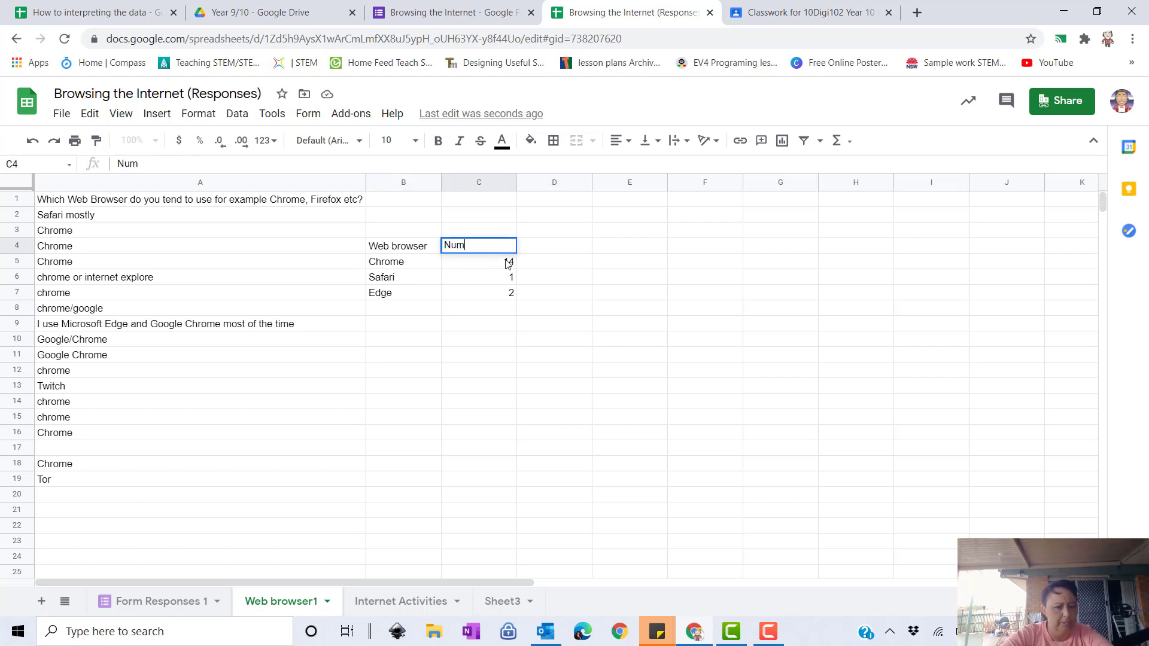
{"action": "type", "text": "ber of students"}
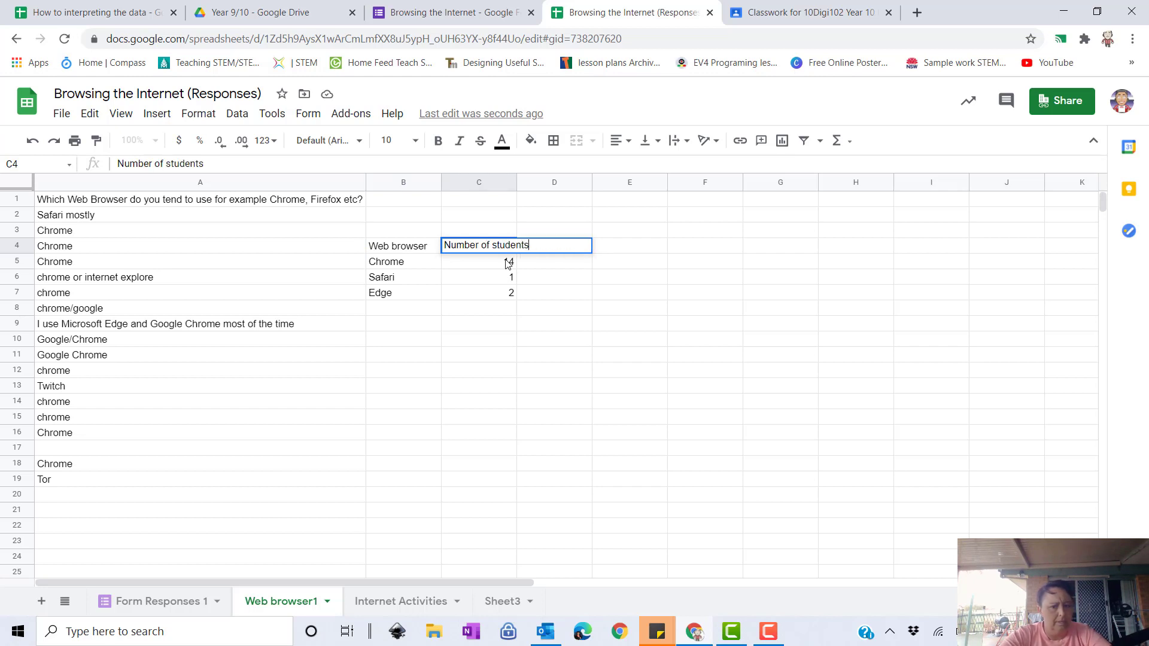
{"action": "key", "text": "Return"}
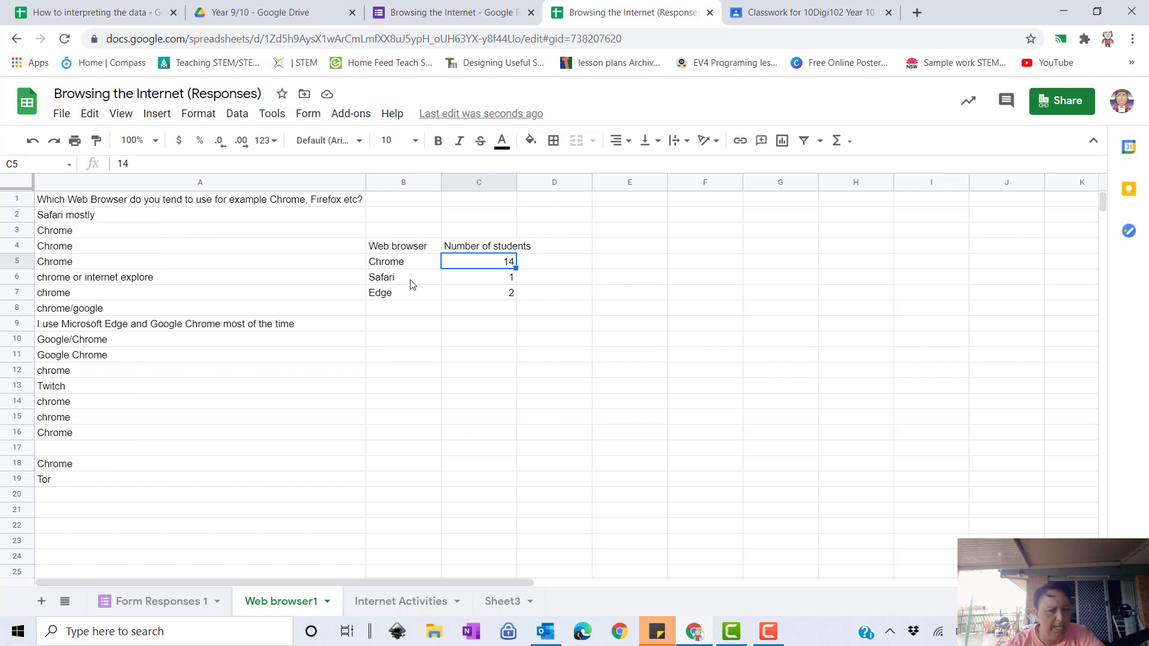
- Insert a pie chart of the browser table B4:C7 and move it clear of the answers in column A
{"action": "left_click_drag", "start_coordinate": [407, 250], "coordinate": [493, 298]}
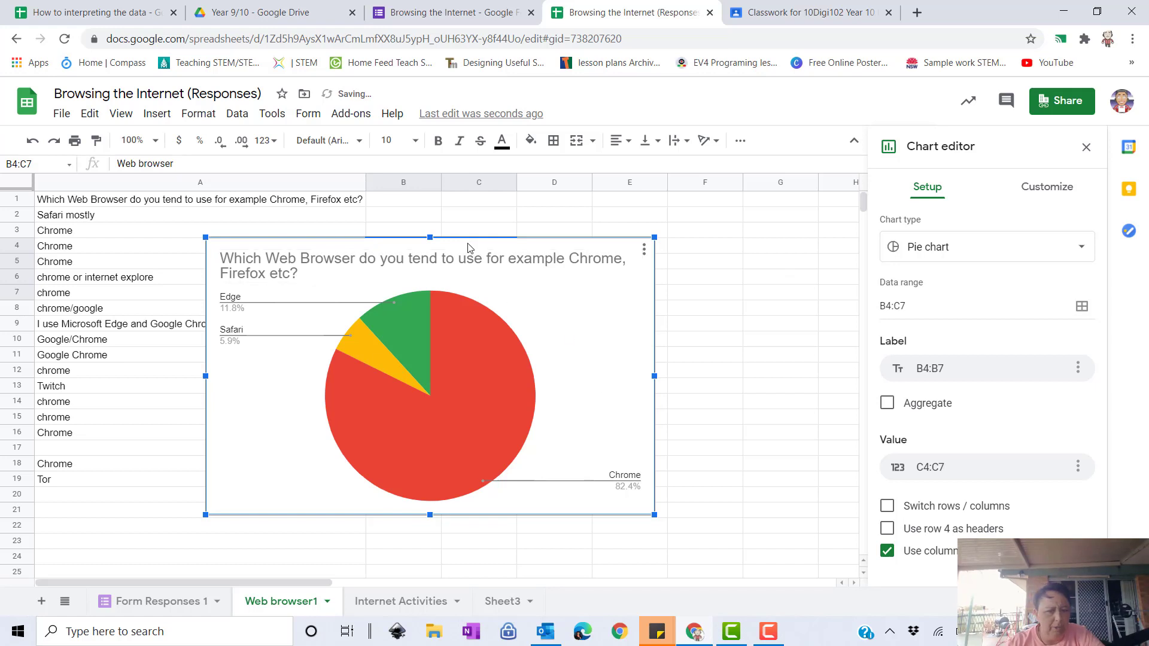
{"action": "left_click_drag", "start_coordinate": [540, 254], "coordinate": [808, 345]}
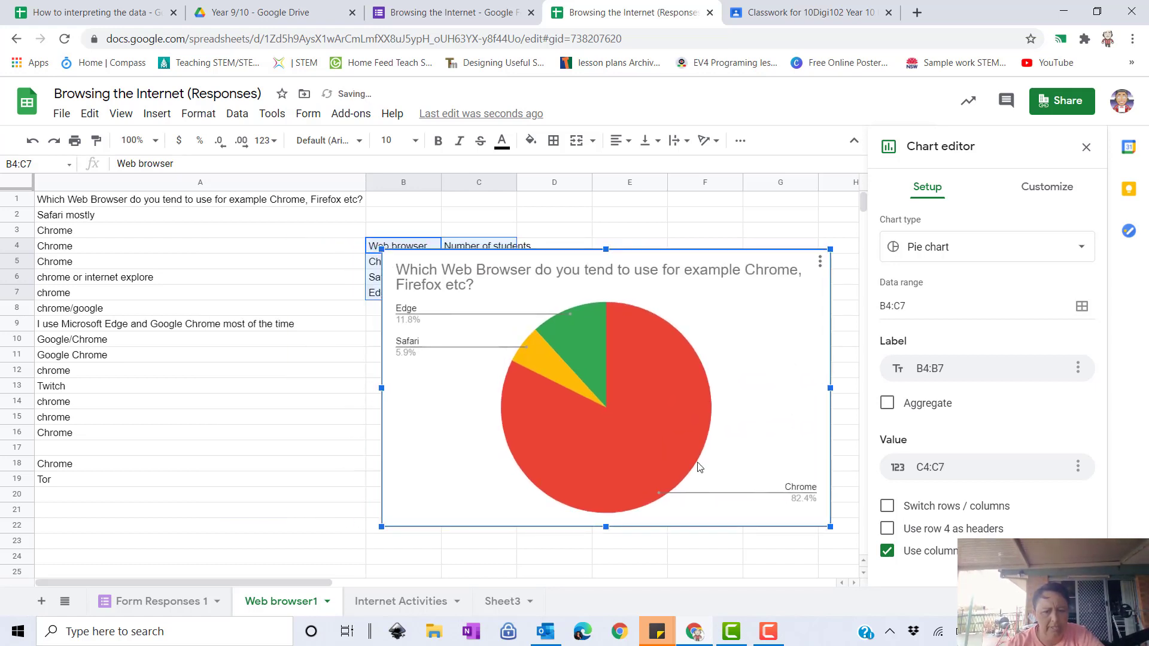
- Try the suggested column chart type for the browser chart and switch it back to a pie chart
{"action": "left_click", "coordinate": [964, 249]}
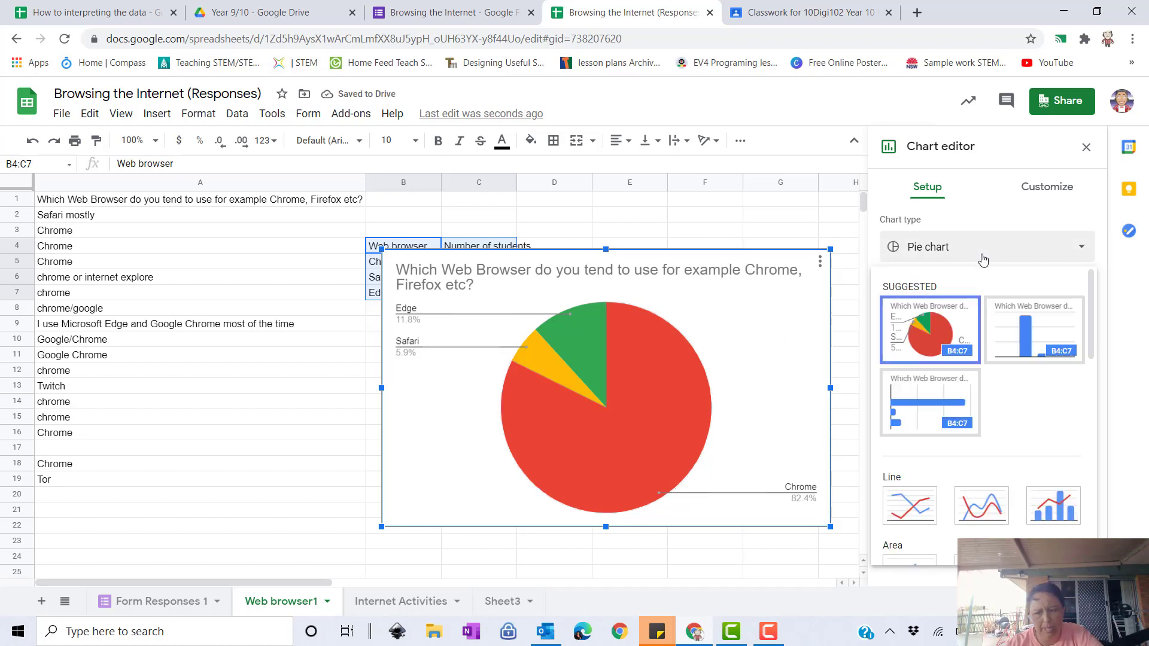
{"action": "left_click", "coordinate": [1017, 311]}
{"action": "left_click", "coordinate": [996, 256]}
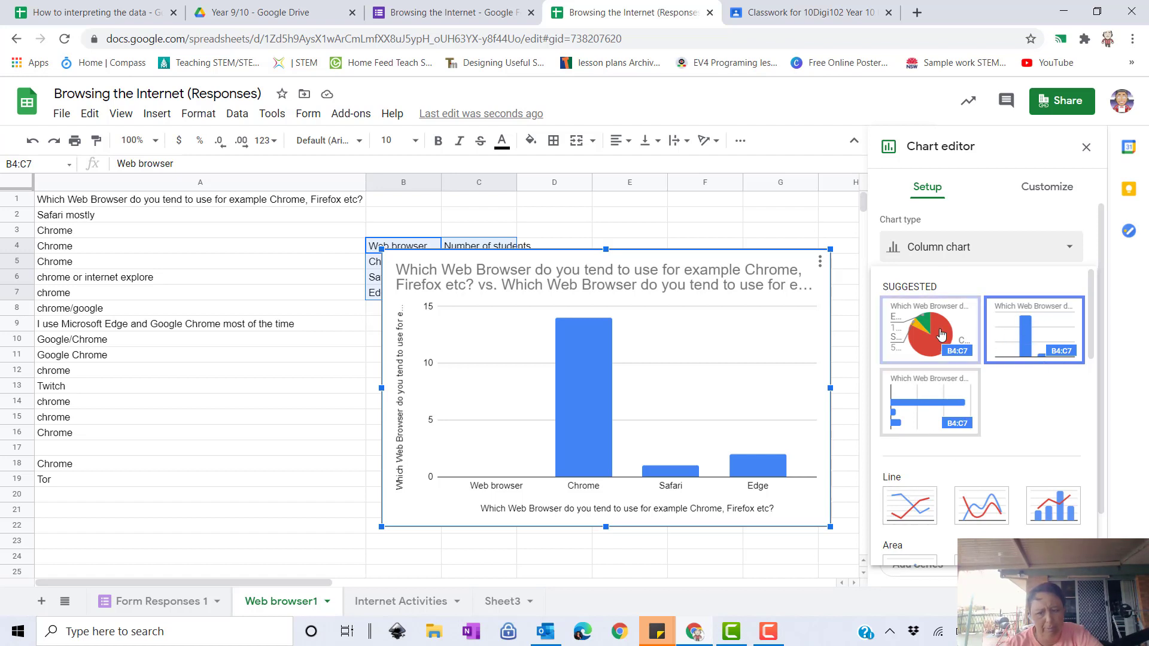
{"action": "left_click", "coordinate": [930, 342]}
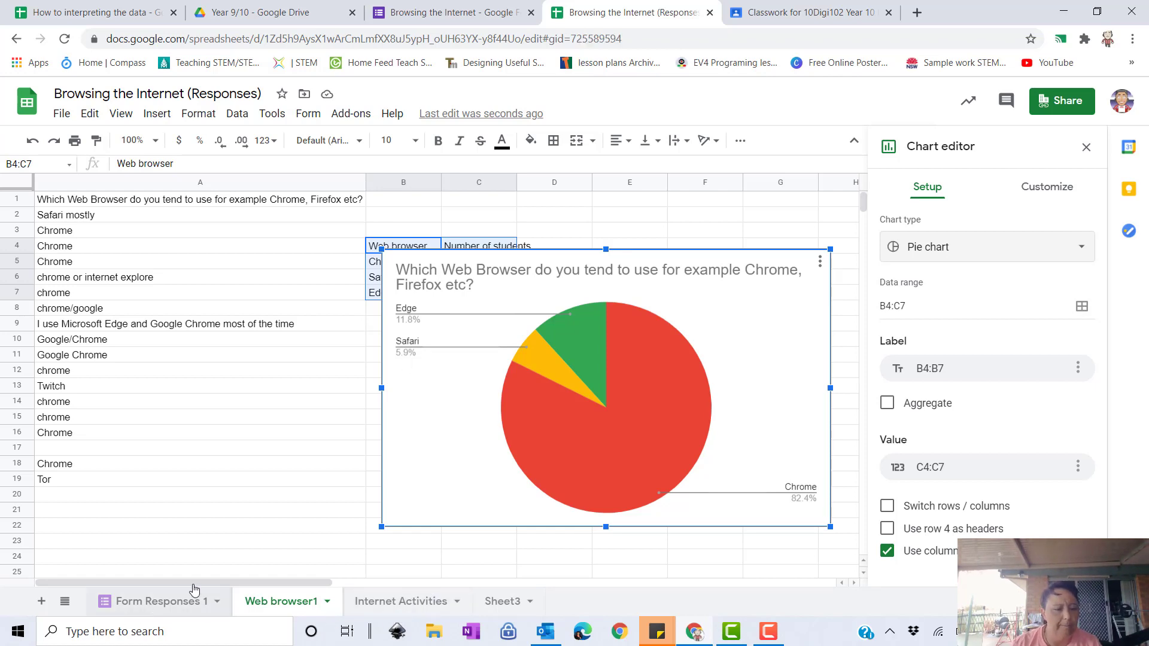
- Copy the five main activities column from Form Responses 1 and paste it into a new sheet starting at A1
{"action": "left_click", "coordinate": [183, 600]}
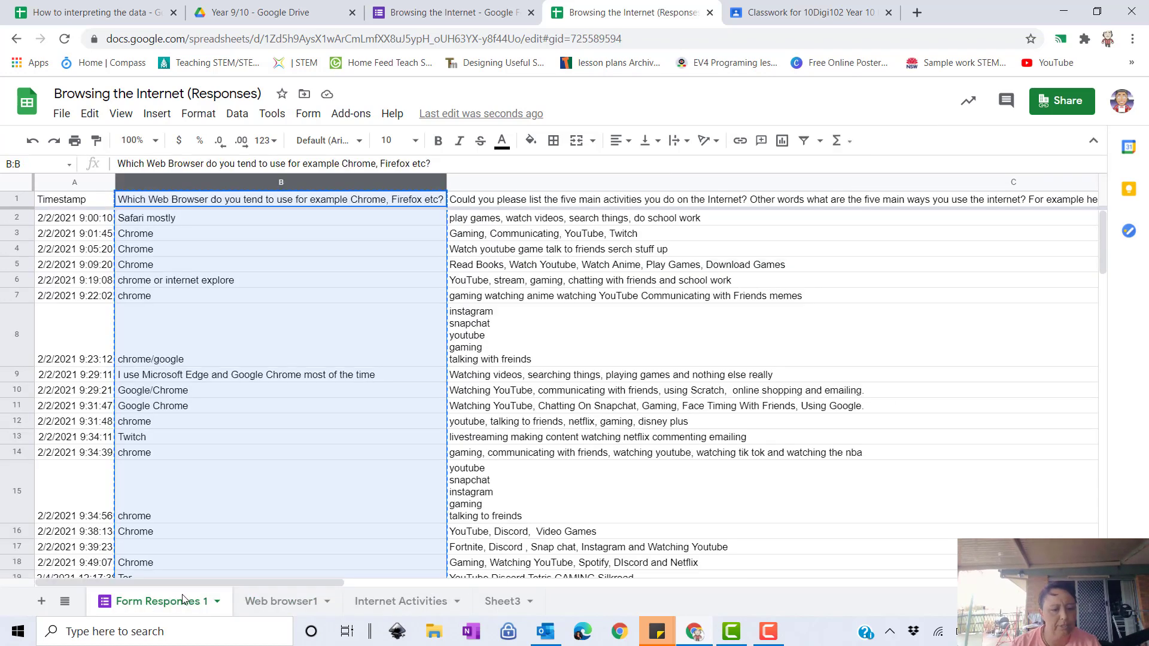
{"action": "left_click", "coordinate": [656, 181]}
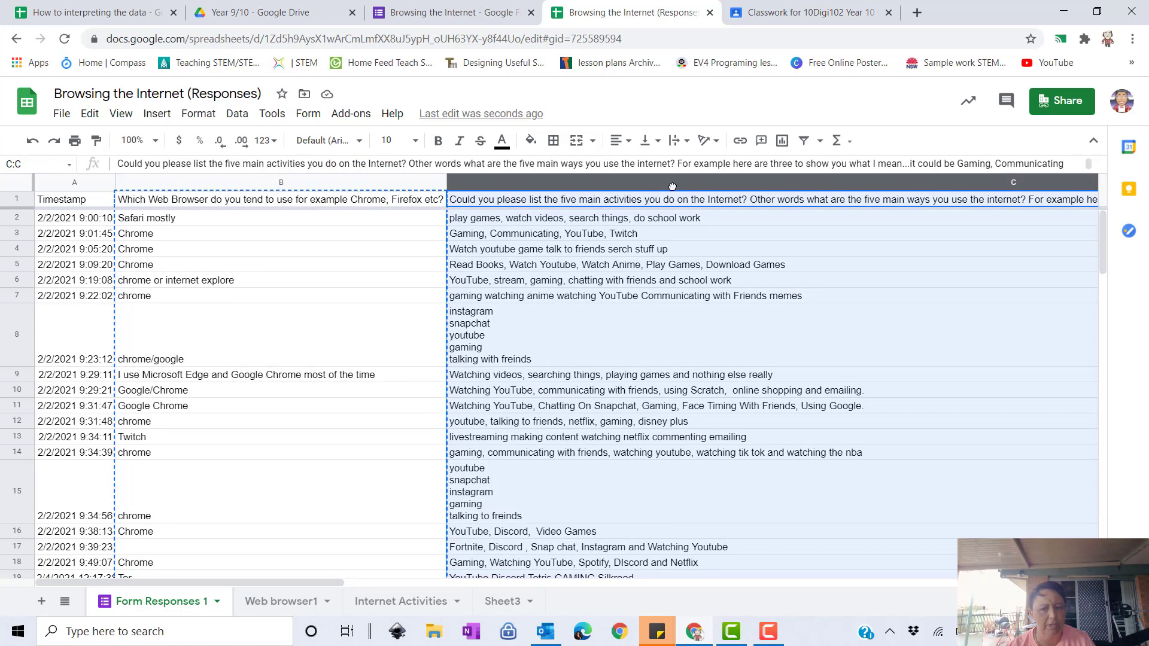
{"action": "right_click", "coordinate": [665, 217]}
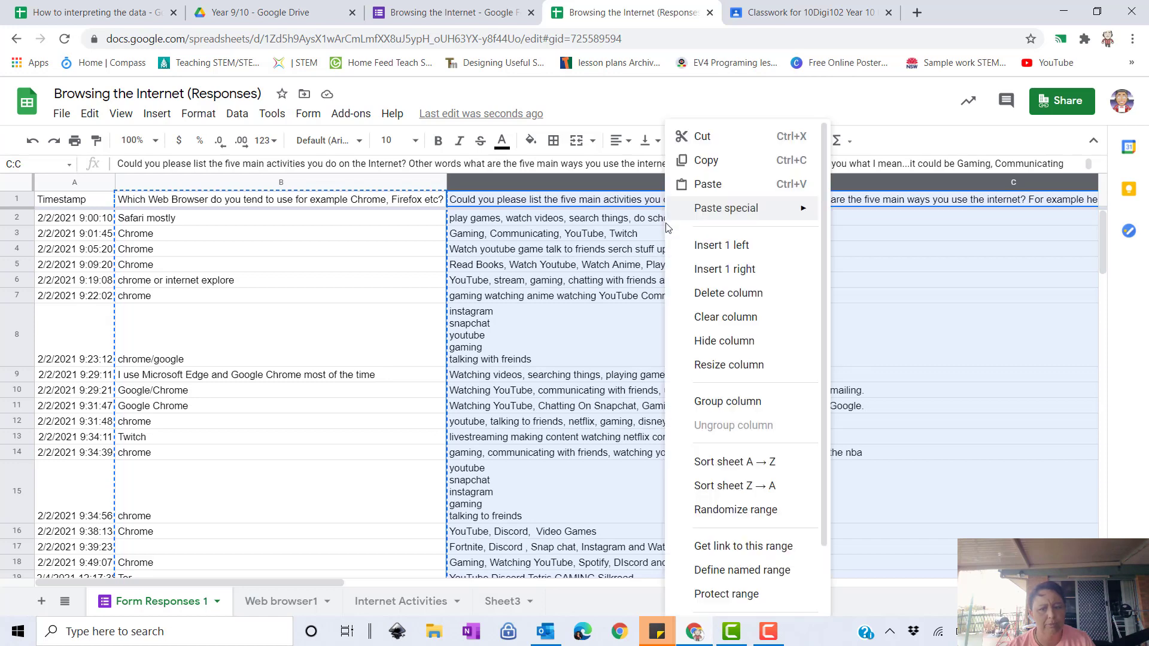
{"action": "left_click", "coordinate": [718, 165]}
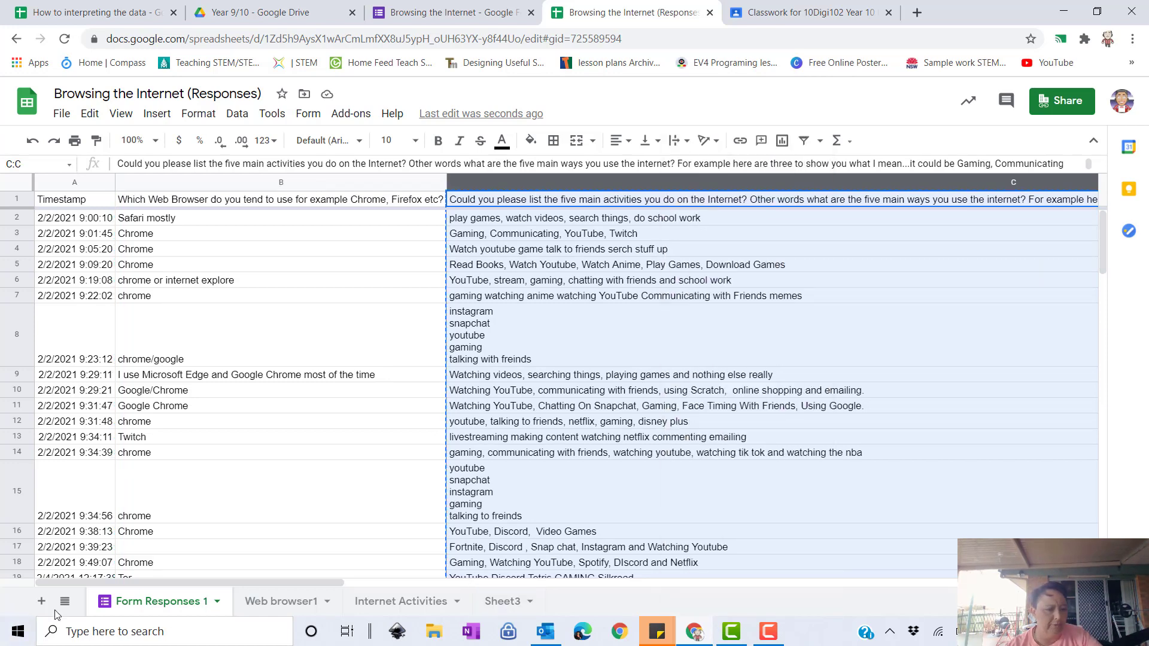
{"action": "left_click", "coordinate": [41, 601]}
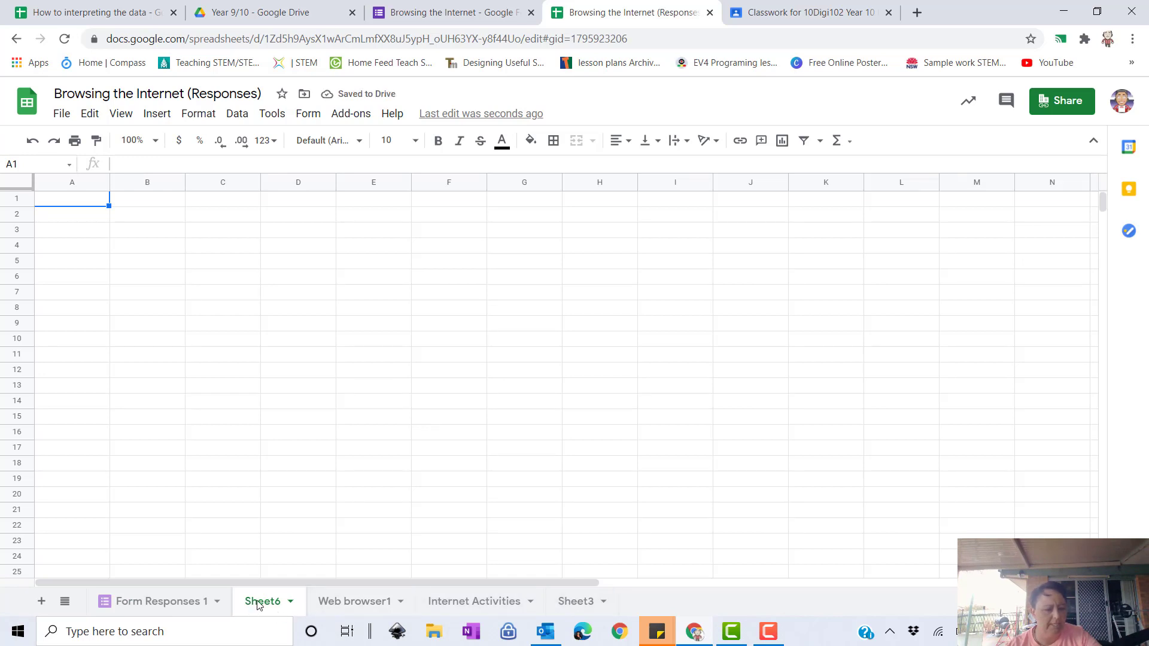
{"action": "key", "text": "ctrl+v"}
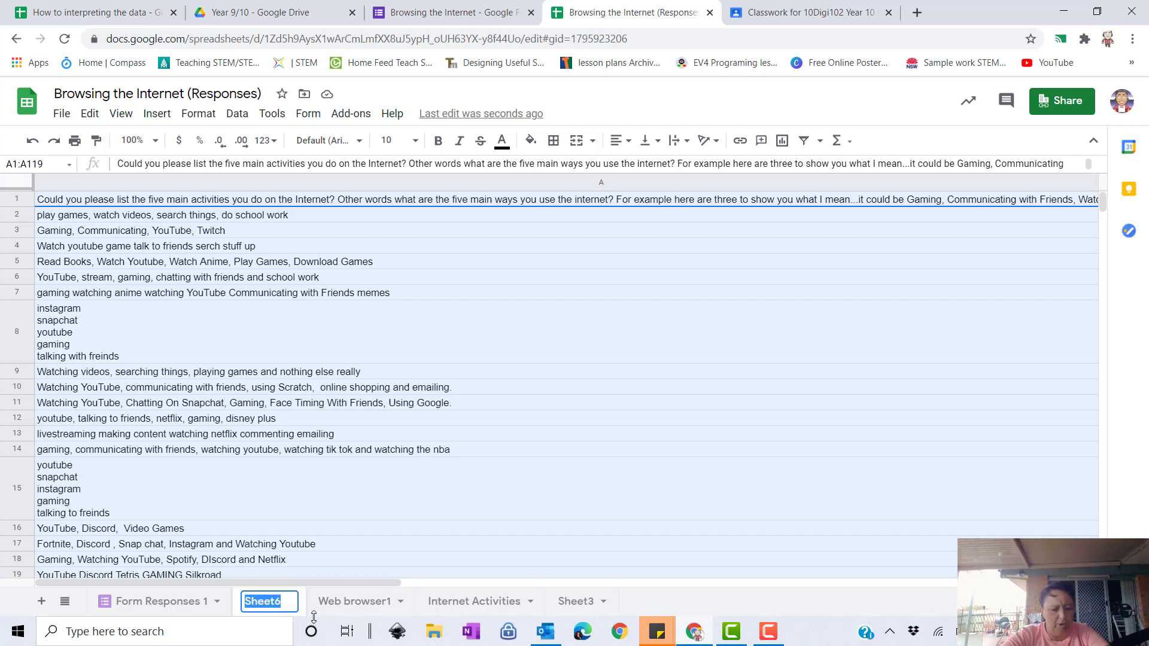
- Rename the new sheet holding the activity answers as Top5 Activities
{"action": "type", "text": "Top"}
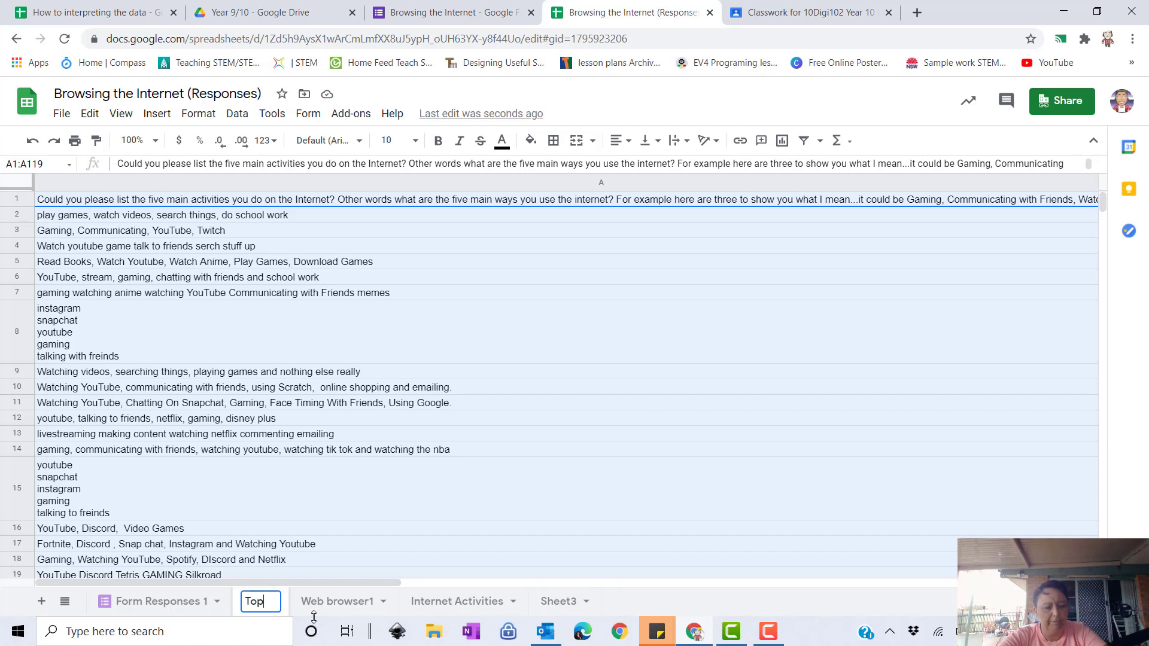
{"action": "type", "text": "5 "}
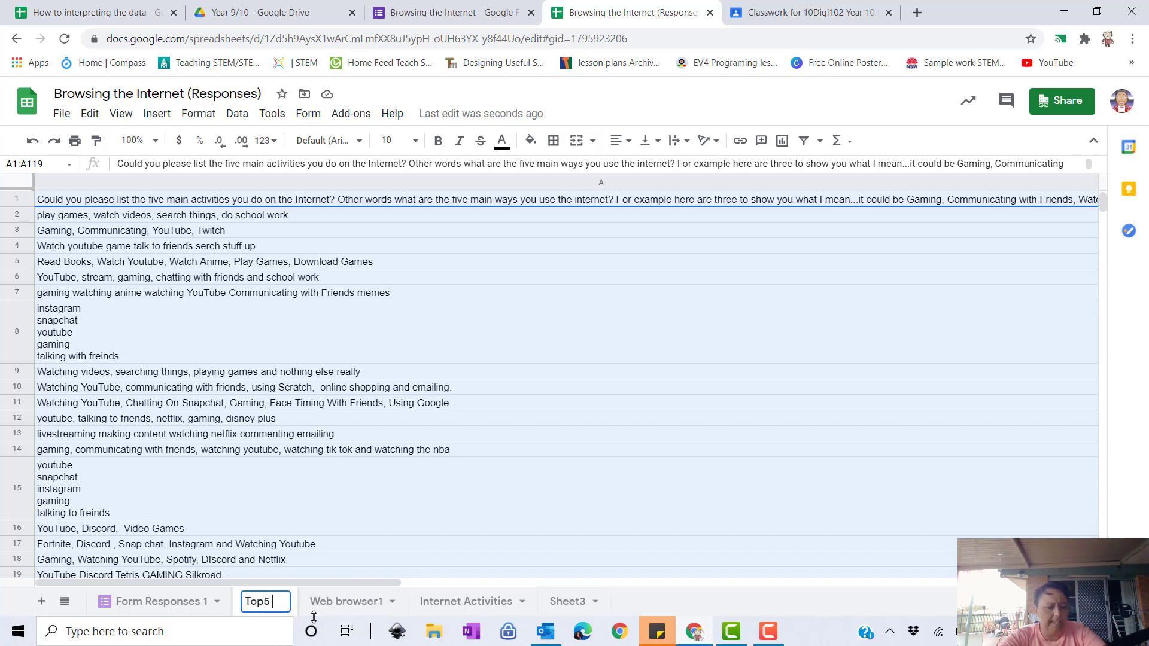
{"action": "type", "text": "Activities"}
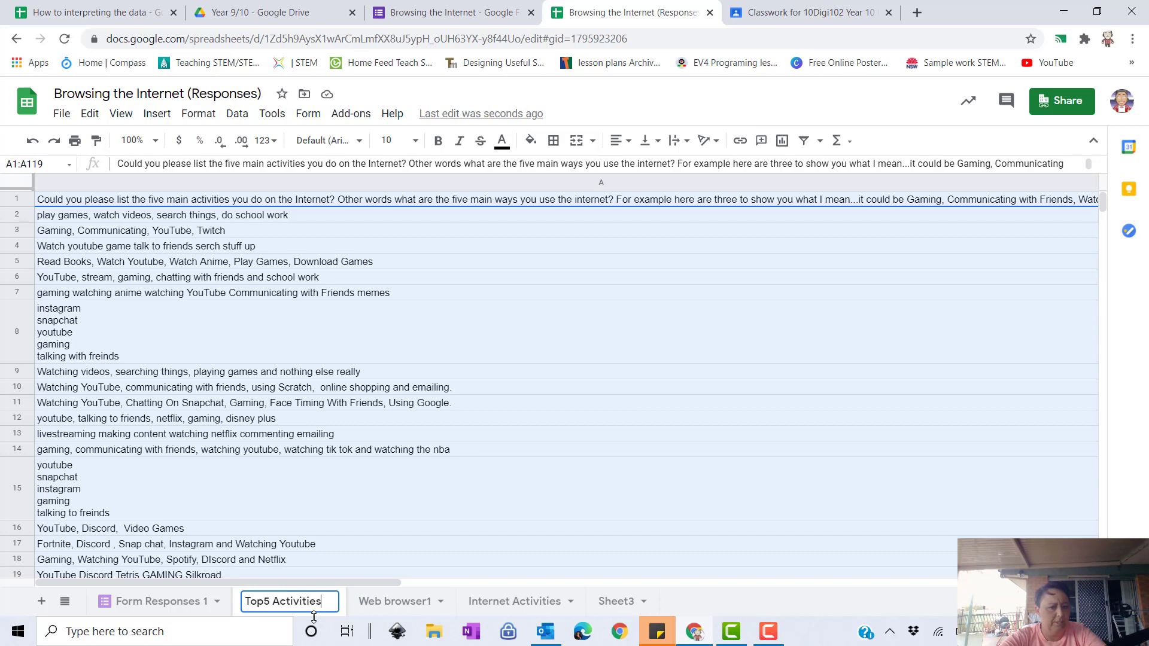
{"action": "key", "text": "Return"}
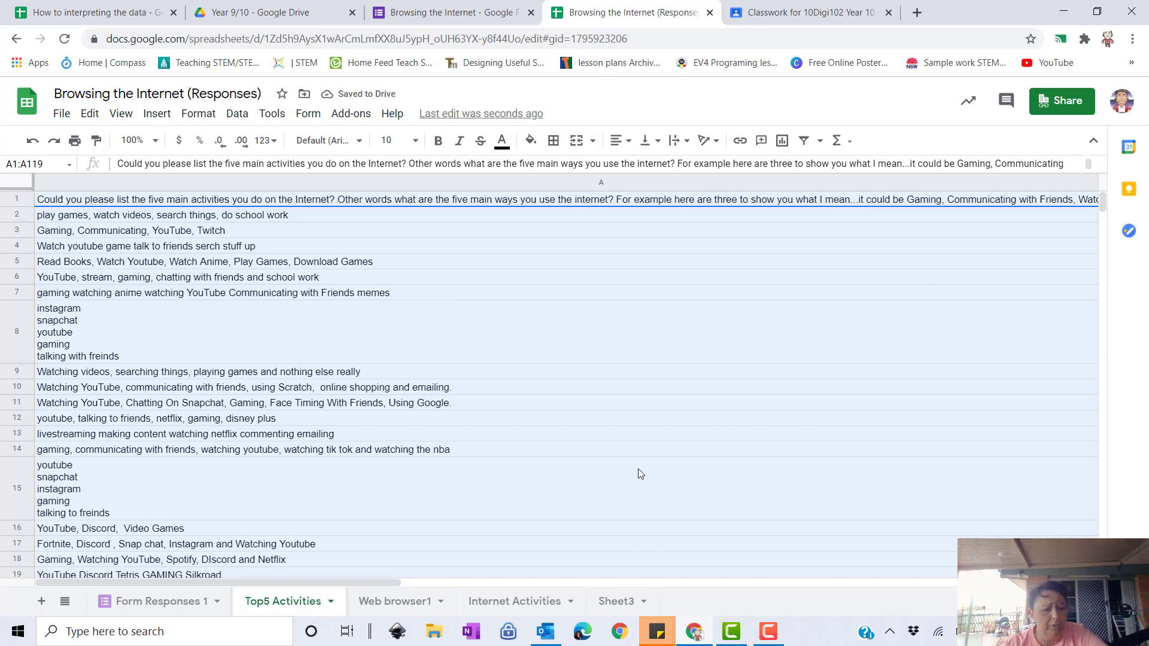
- Reduce the browser's page zoom to 75% to make room for a table beside the wide answer column
{"action": "scroll", "coordinate": [636, 482], "scroll_direction": "down", "scroll_amount": 3}
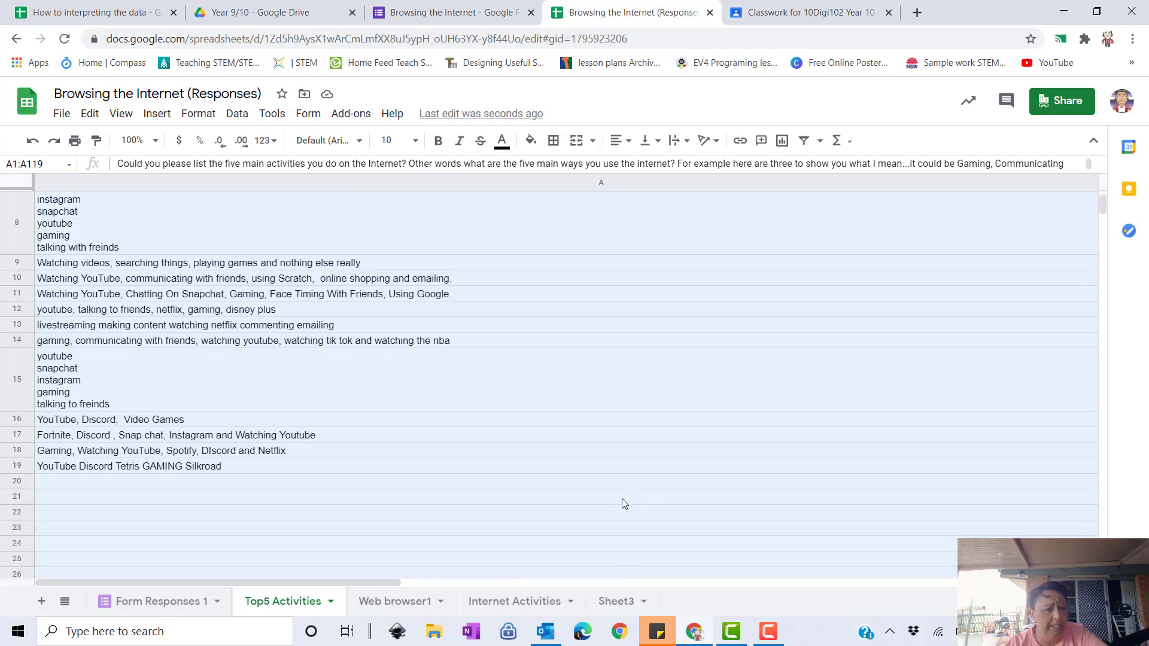
{"action": "left_click", "coordinate": [568, 501]}
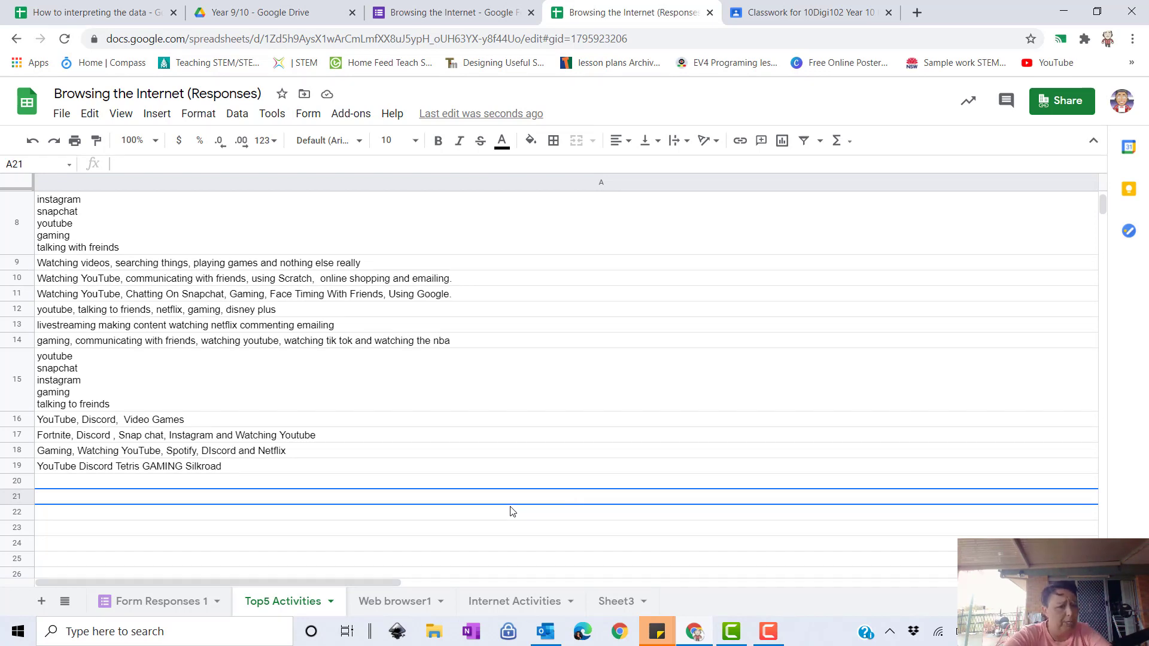
{"action": "scroll", "coordinate": [569, 307], "scroll_direction": "up", "scroll_amount": 3}
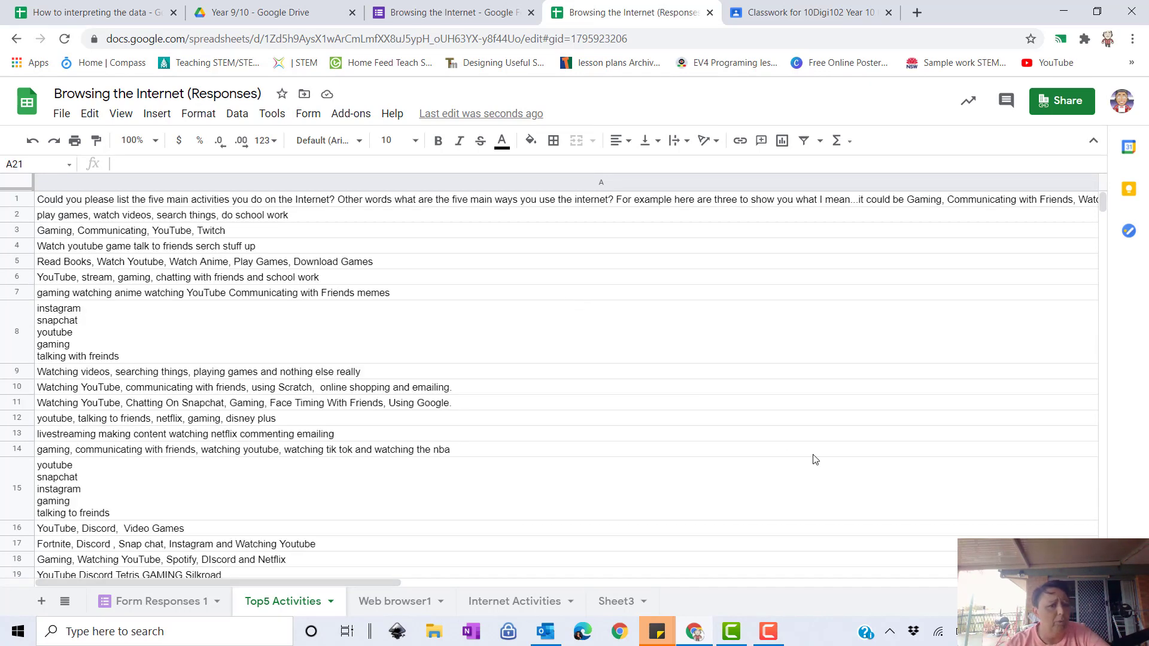
{"action": "left_click", "coordinate": [1133, 39]}
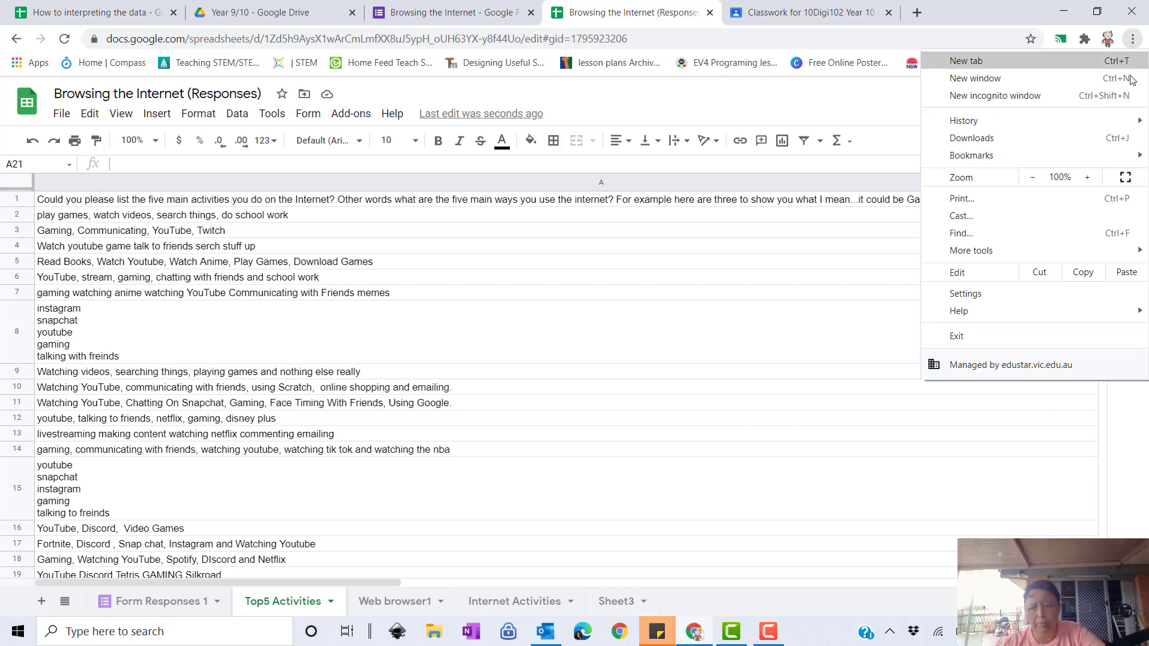
{"action": "left_click", "coordinate": [1036, 178]}
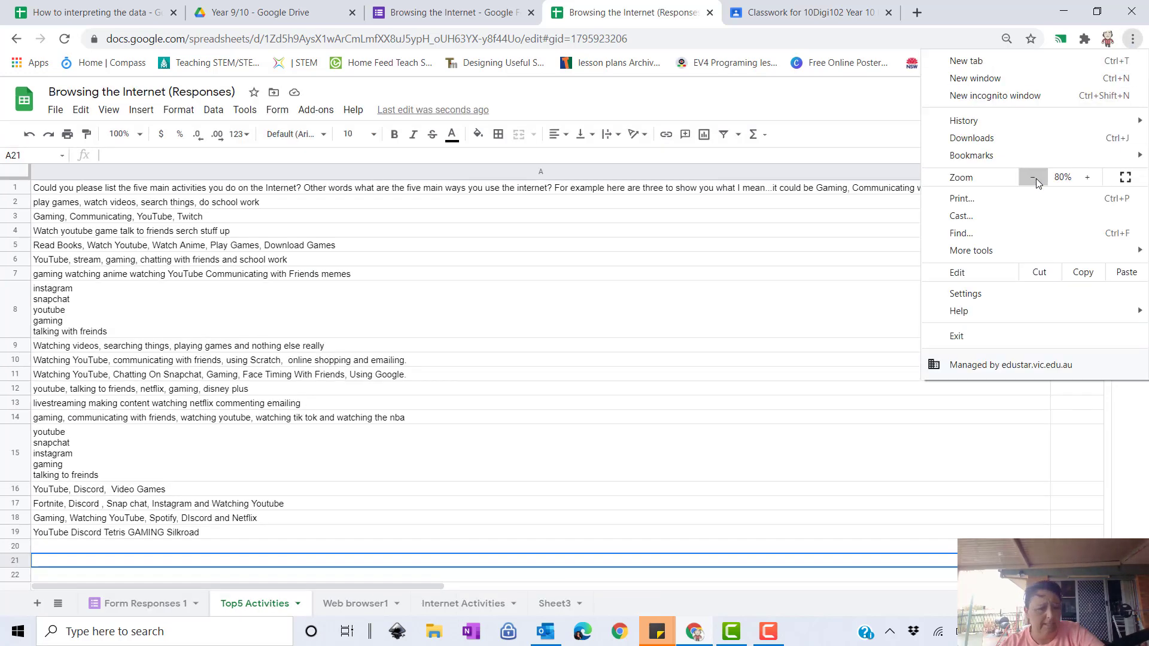
{"action": "left_click", "coordinate": [1036, 179]}
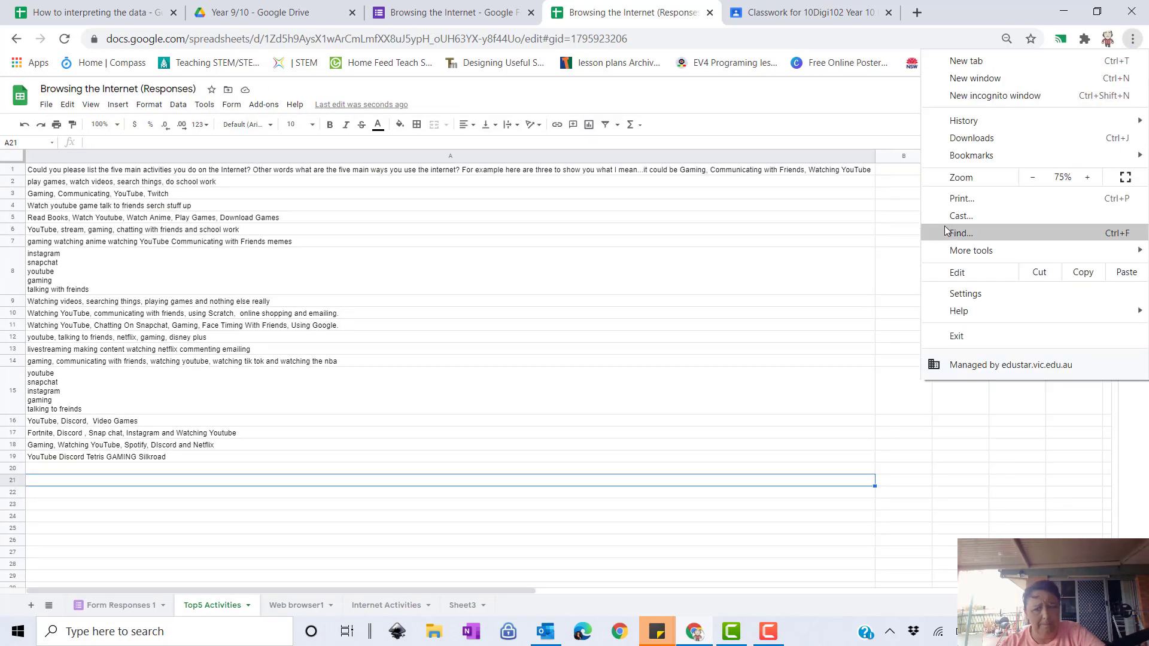
{"action": "left_click", "coordinate": [897, 203]}
- Add the heading 5 Favourite types in B3 beside the activity answers
{"action": "left_click", "coordinate": [896, 197]}
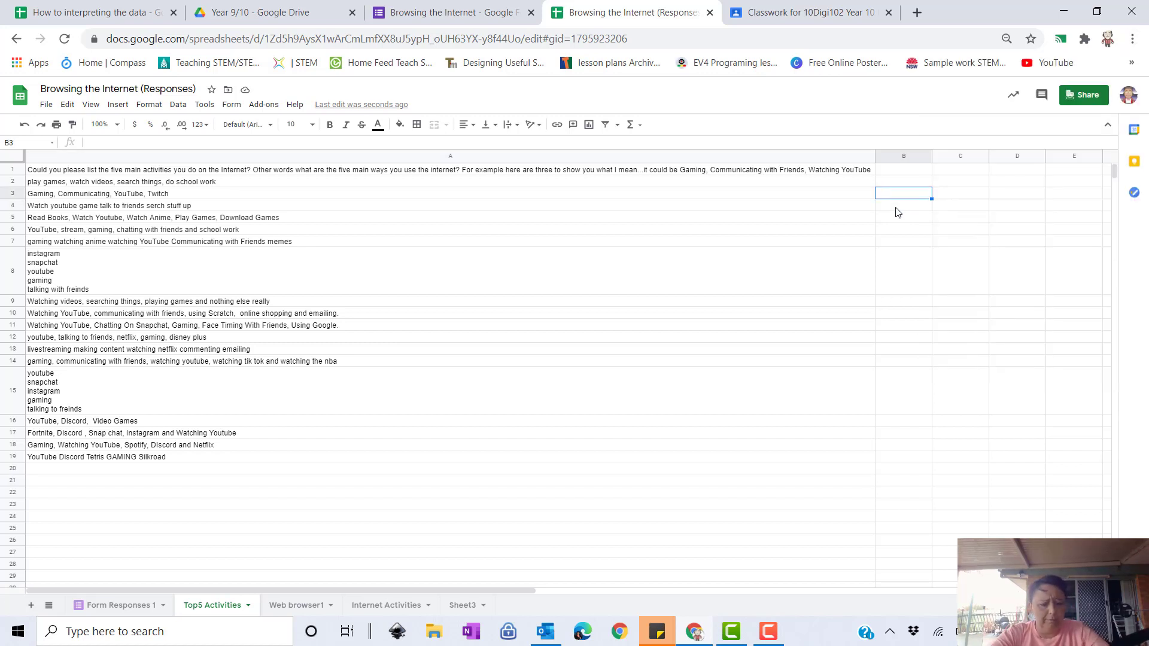
{"action": "type", "text": "5 Favo"}
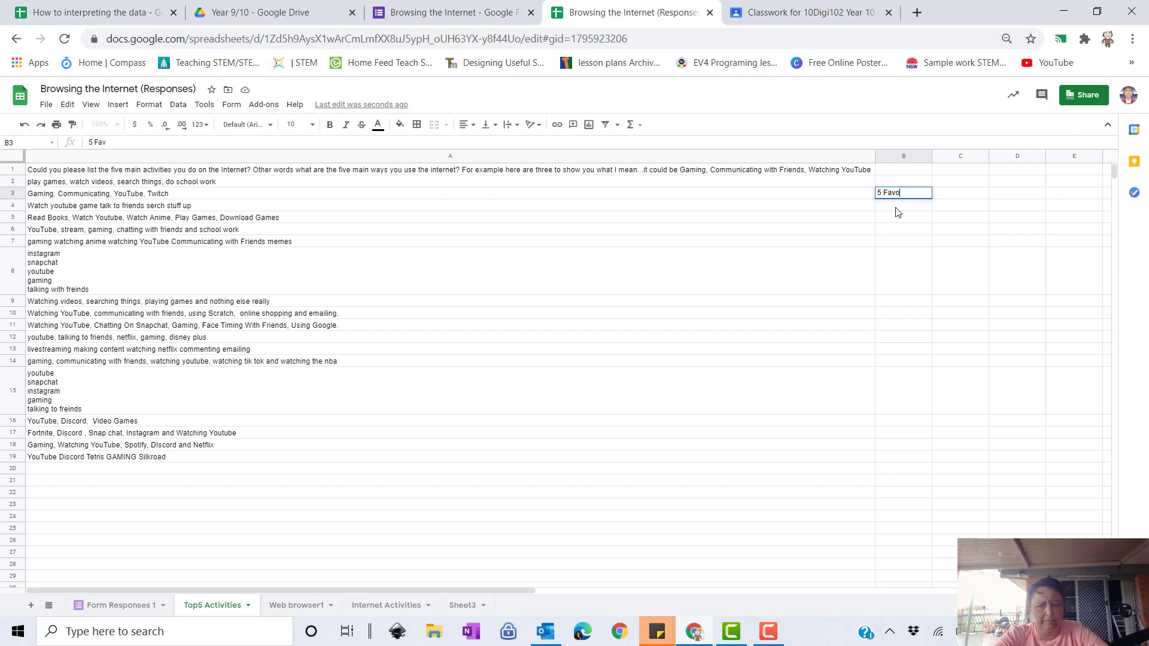
{"action": "type", "text": "urite types"}
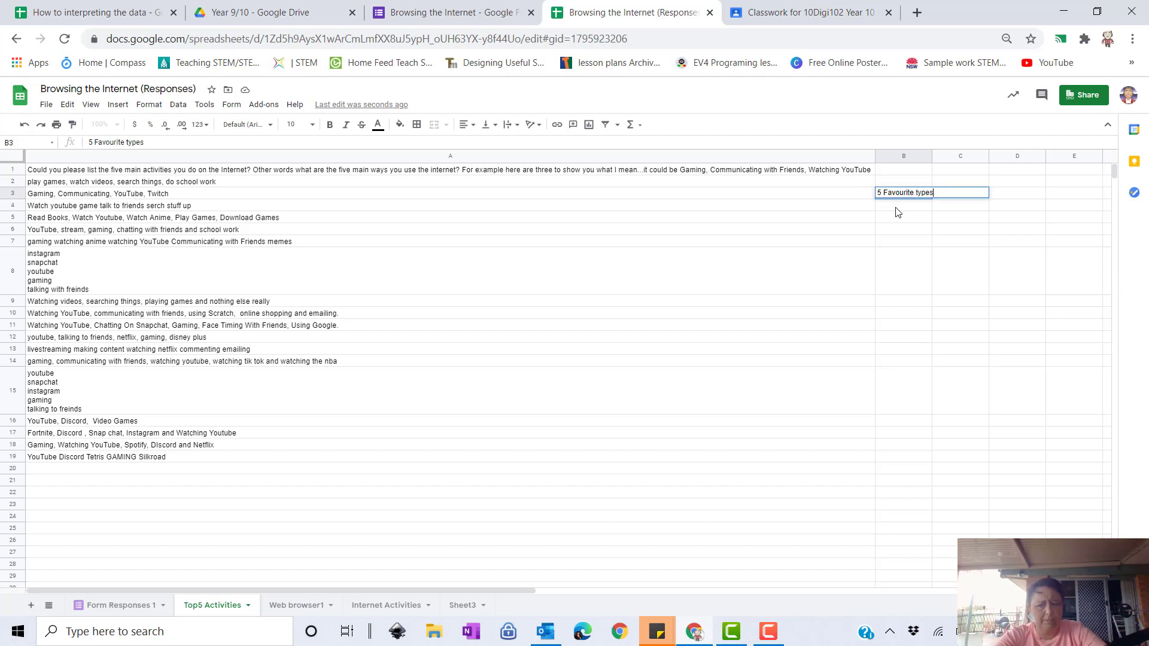
{"action": "key", "text": "Return"}
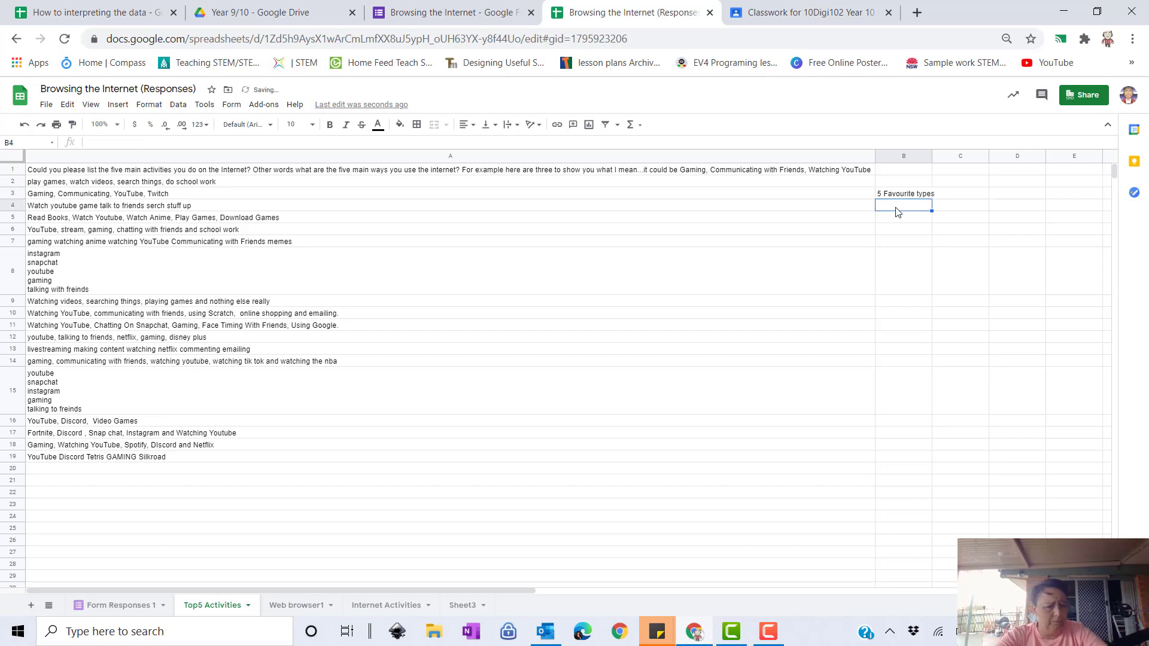
- List the first three activity types under the heading in B4:B6: Gaming, Video Streaming and Music Streaming
{"action": "type", "text": "Gaming"}
{"action": "key", "text": "Return"}
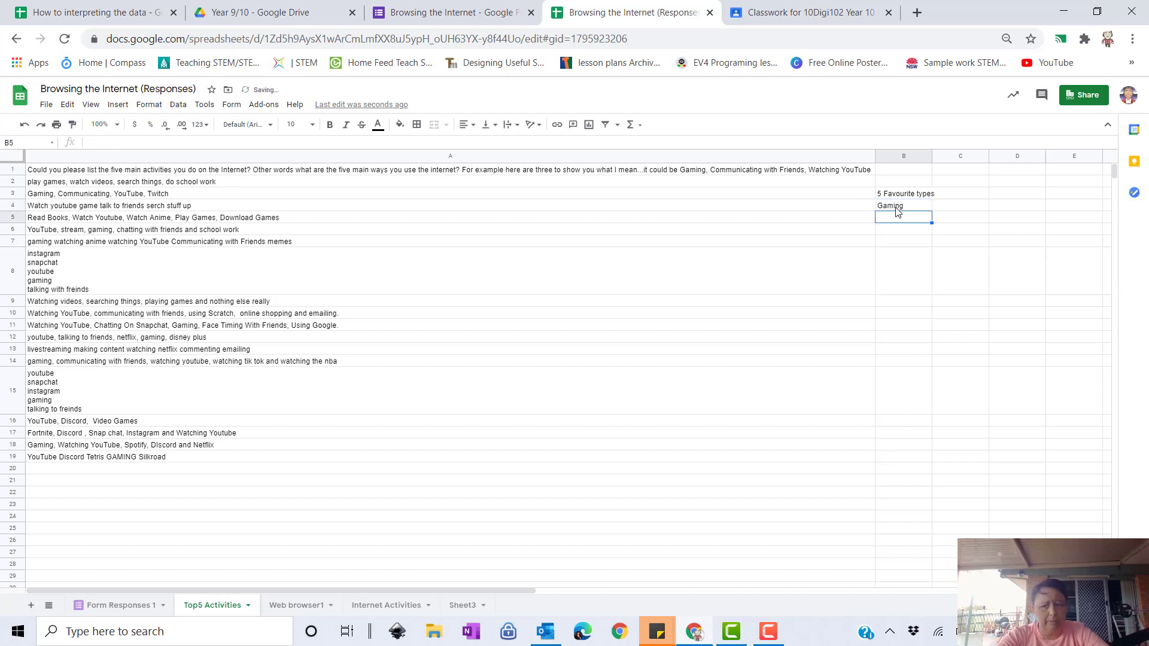
{"action": "type", "text": "V"}
{"action": "type", "text": "ide"}
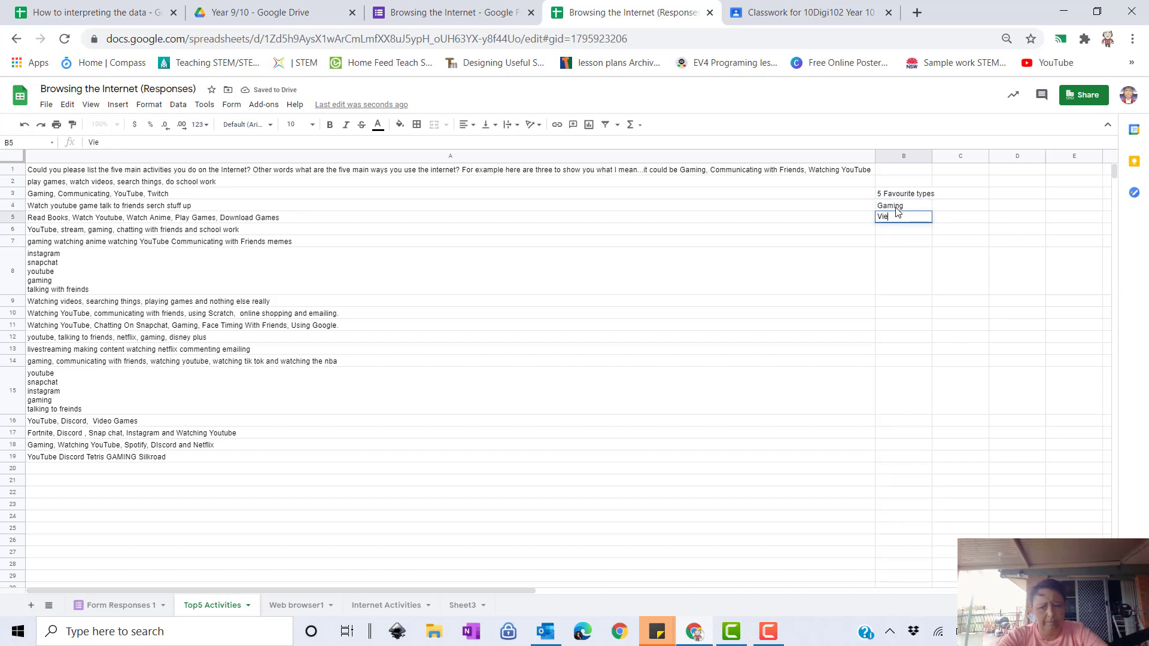
{"action": "key", "text": "BackSpace"}
{"action": "type", "text": "des"}
{"action": "key", "text": "BackSpace"}
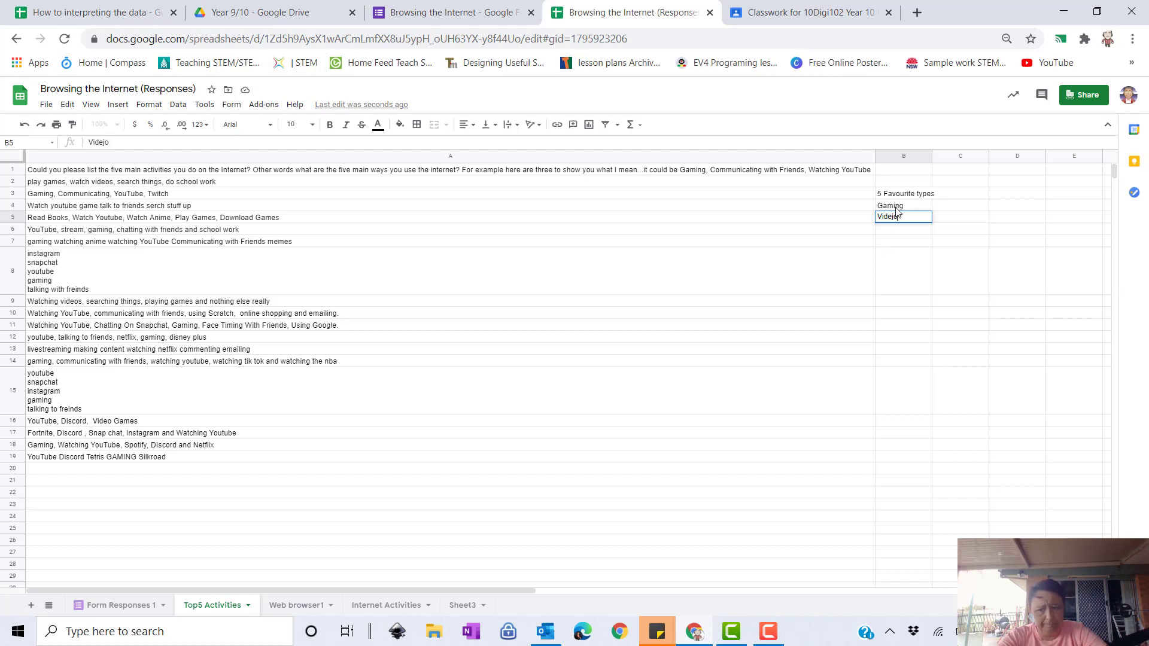
{"action": "type", "text": "o Streaming"}
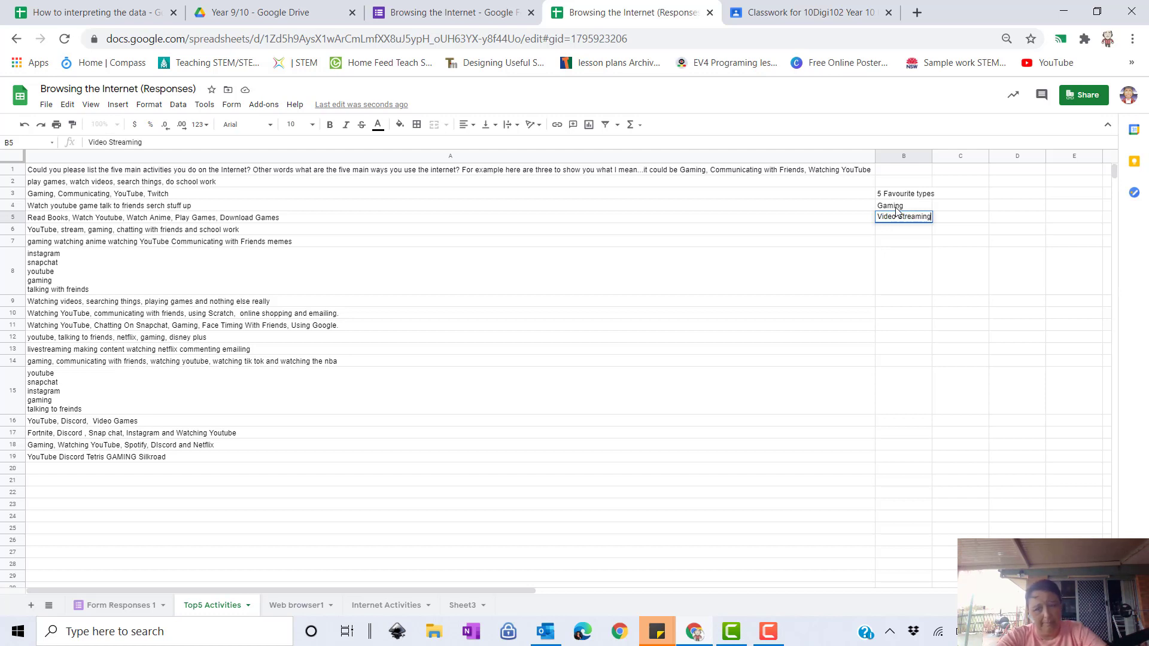
{"action": "key", "text": "Return"}
{"action": "type", "text": "Mus"}
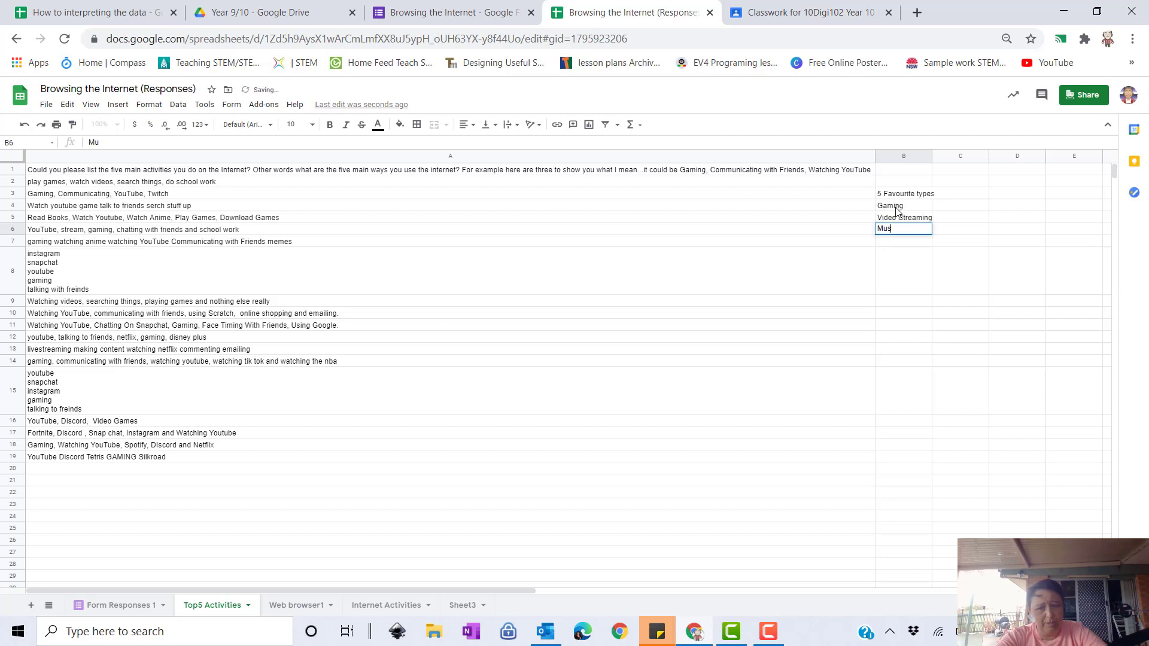
{"action": "type", "text": "ic Streaming"}
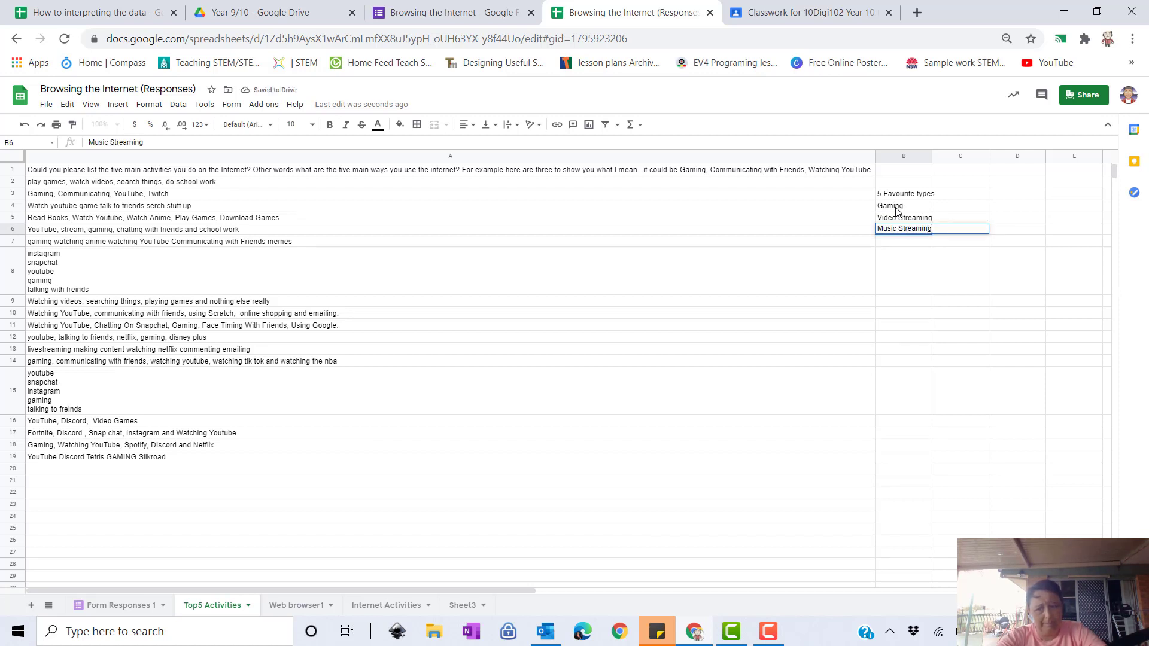
{"action": "key", "text": "Return"}
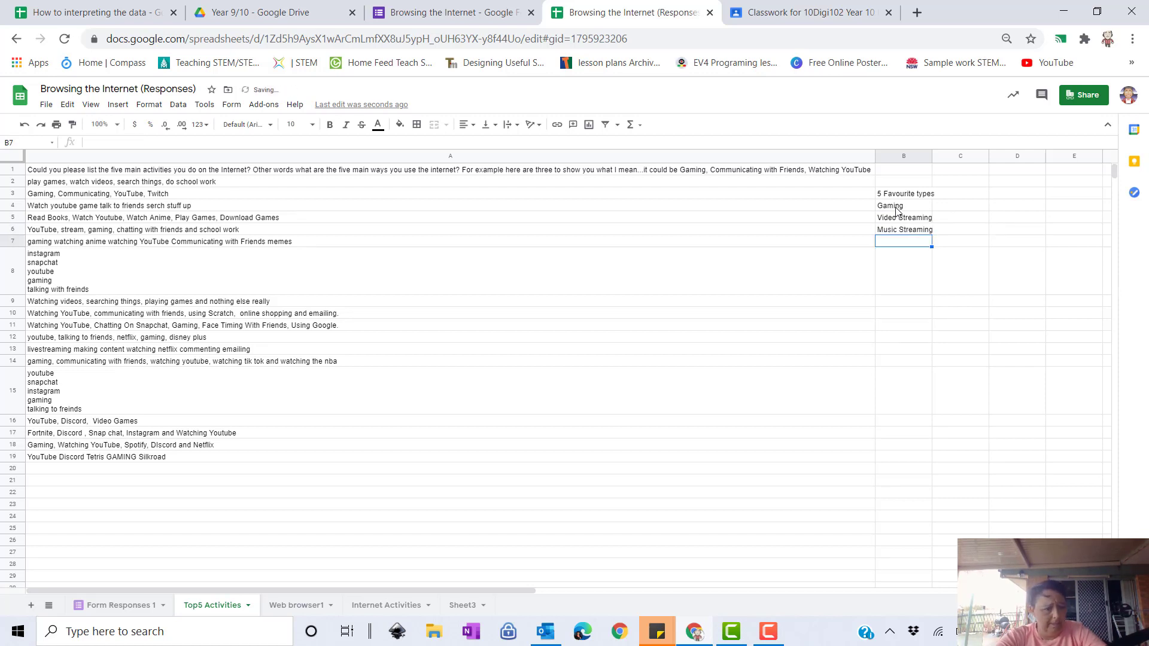
- Complete the activity list with Social Media in B7 and Communications in B8
{"action": "type", "text": "SO"}
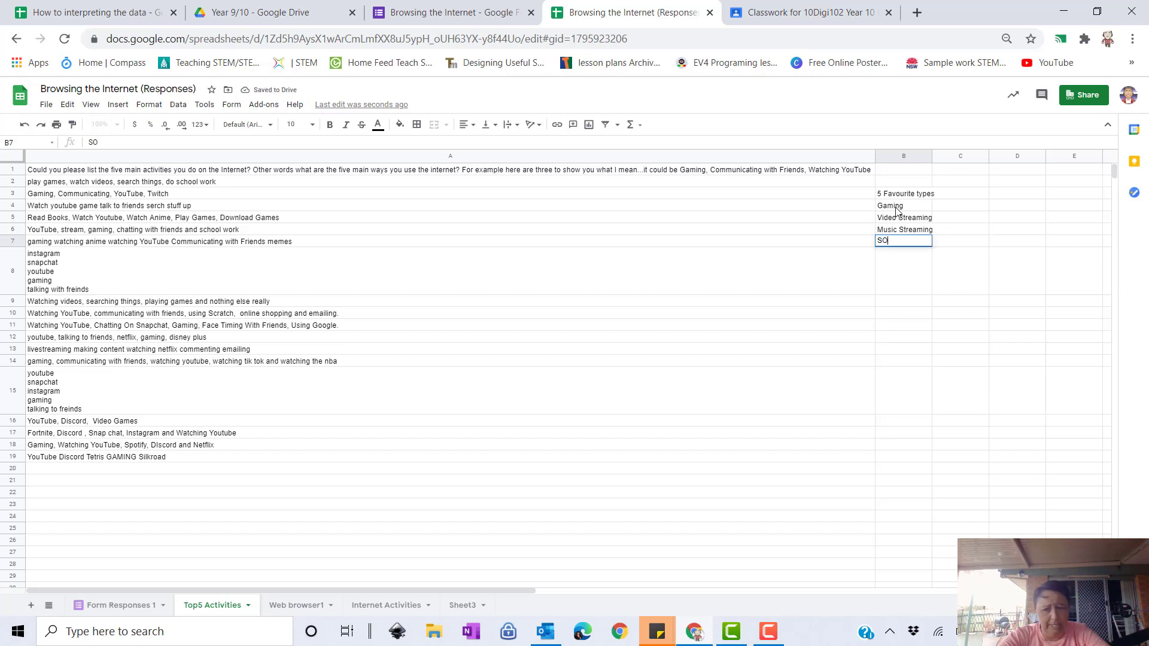
{"action": "type", "text": "ci"}
{"action": "key", "text": "BackSpace"}
{"action": "key", "text": "BackSpace"}
{"action": "key", "text": "BackSpace"}
{"action": "type", "text": "oc"}
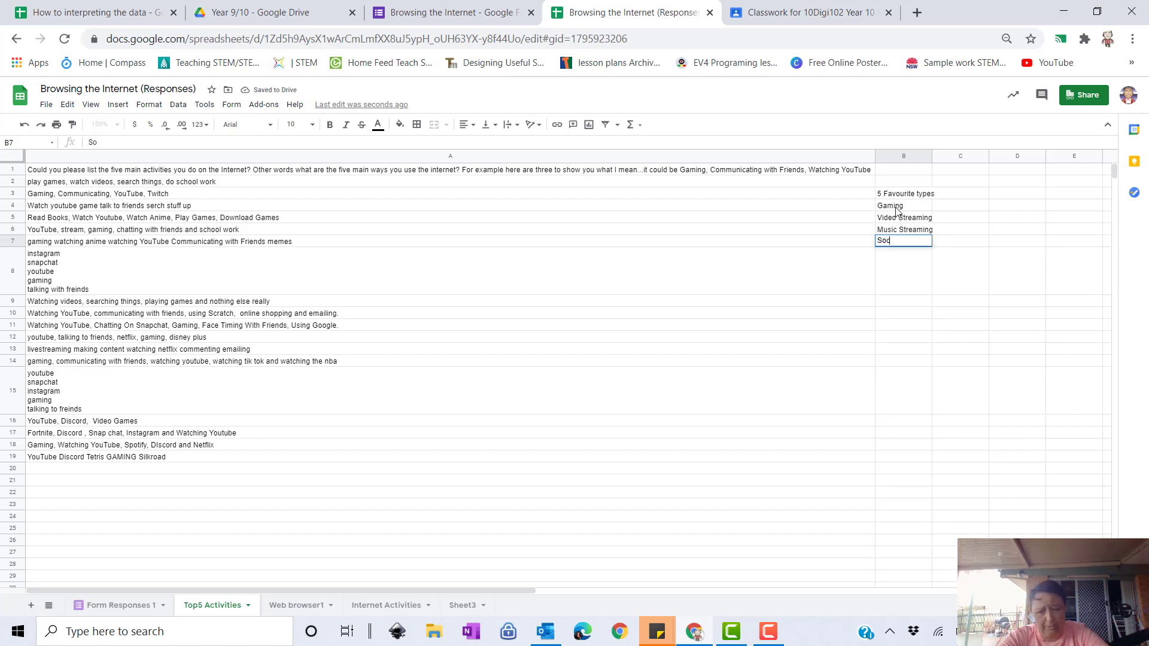
{"action": "type", "text": "ial Media"}
{"action": "key", "text": "Return"}
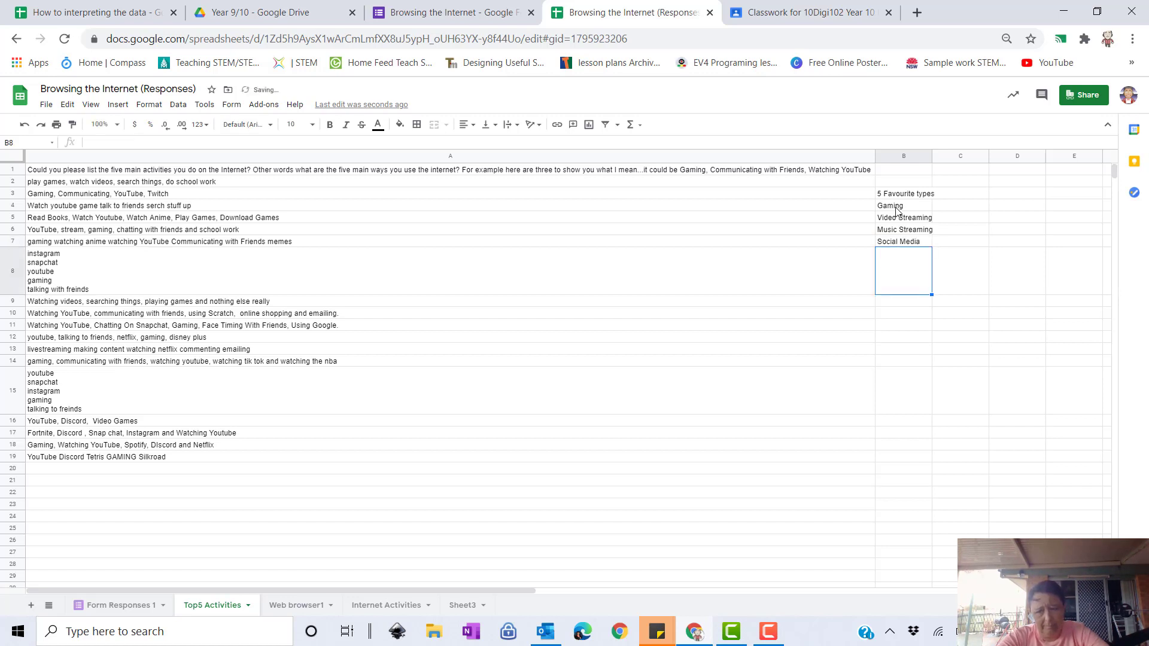
{"action": "type", "text": "Communications"}
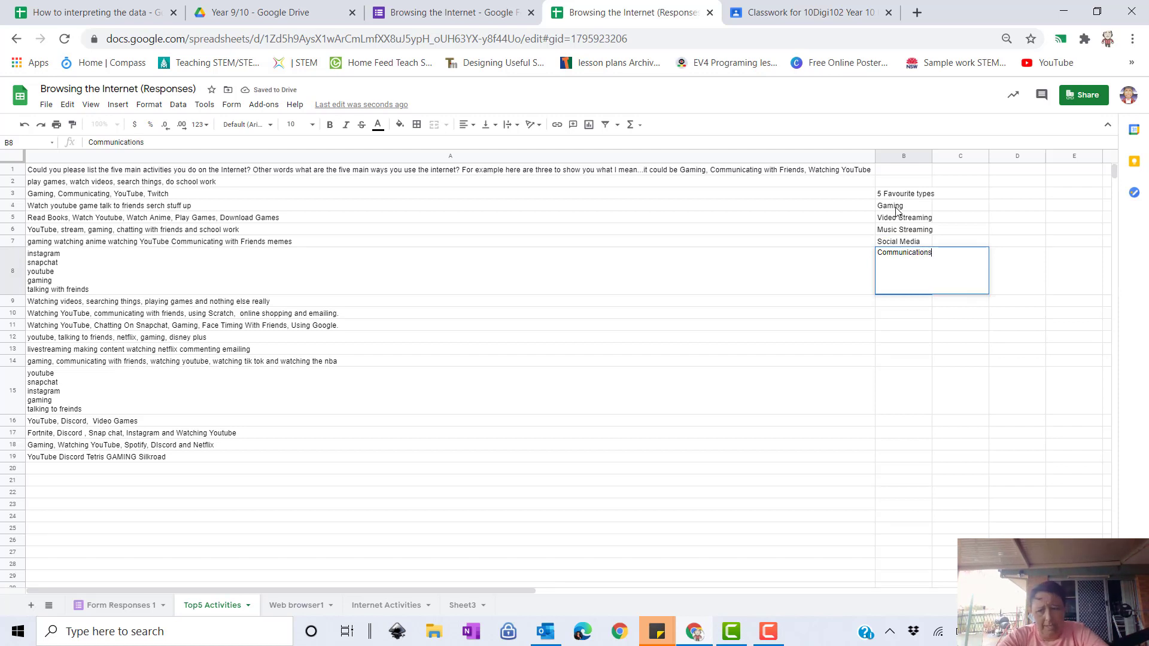
{"action": "key", "text": "Return"}
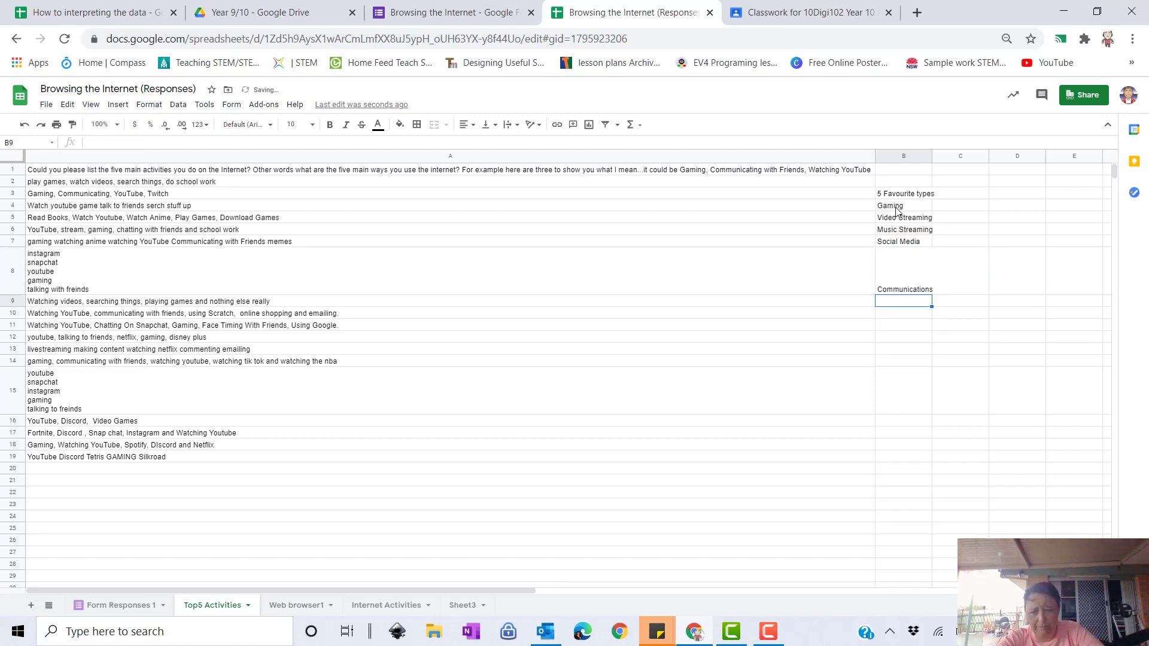
- Add the heading Number of students in C3 beside the 5 Favourite types heading
{"action": "left_click", "coordinate": [953, 196]}
{"action": "type", "text": "NUm"}
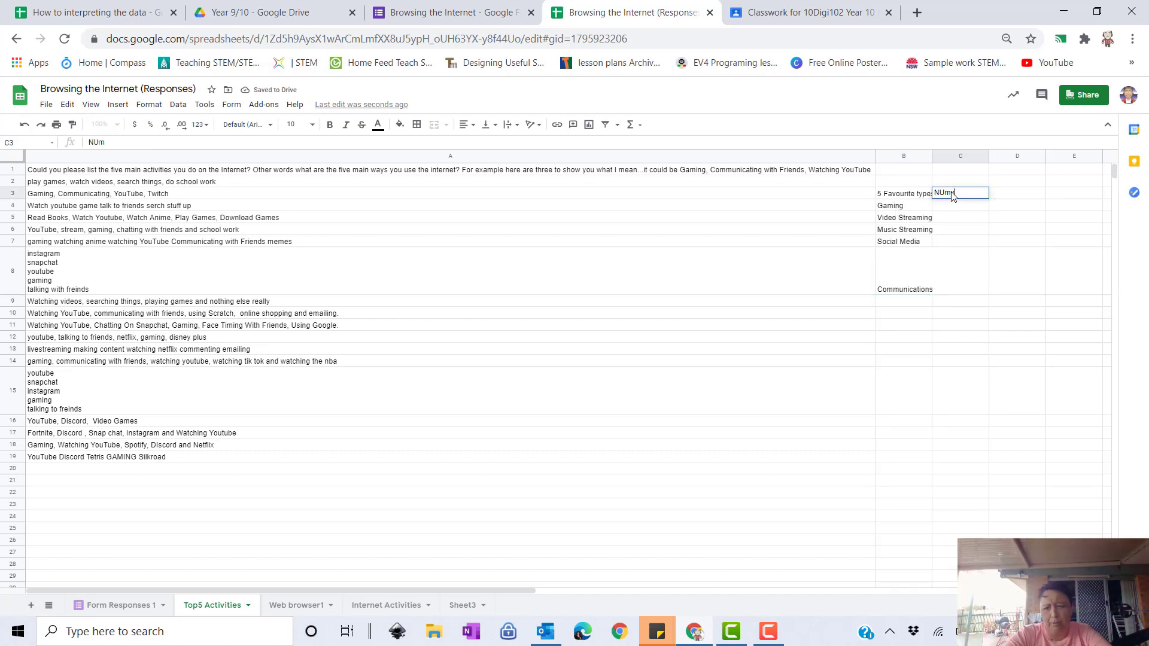
{"action": "key", "text": "BackSpace"}
{"action": "key", "text": "BackSpace"}
{"action": "type", "text": "um"}
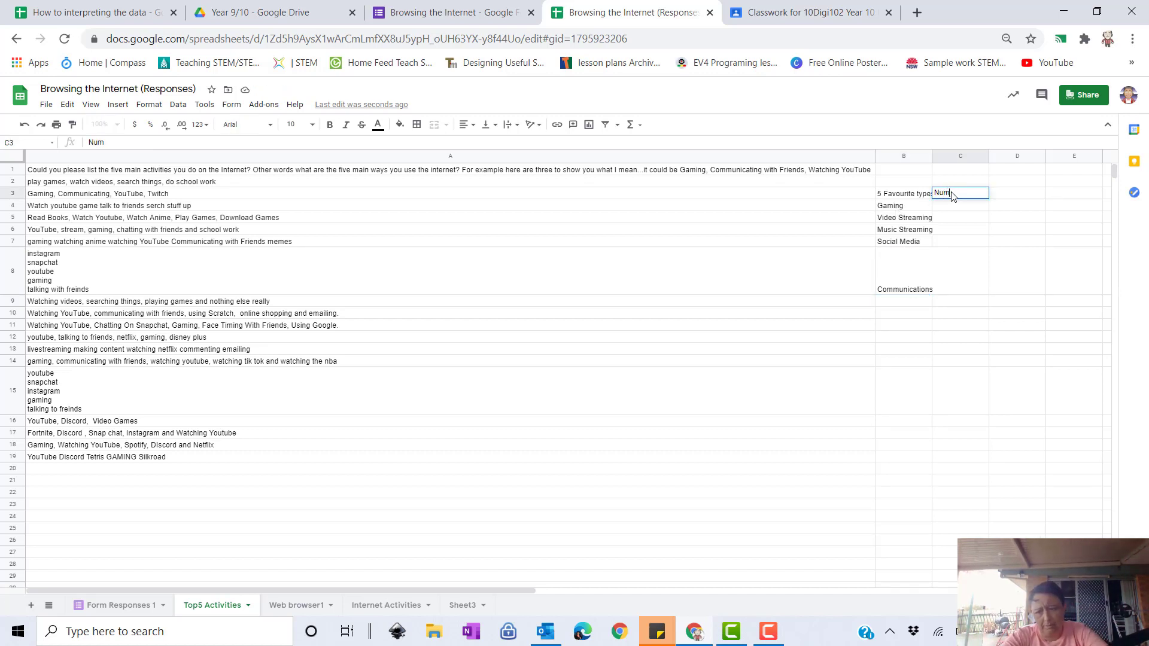
{"action": "type", "text": "ber of stu"}
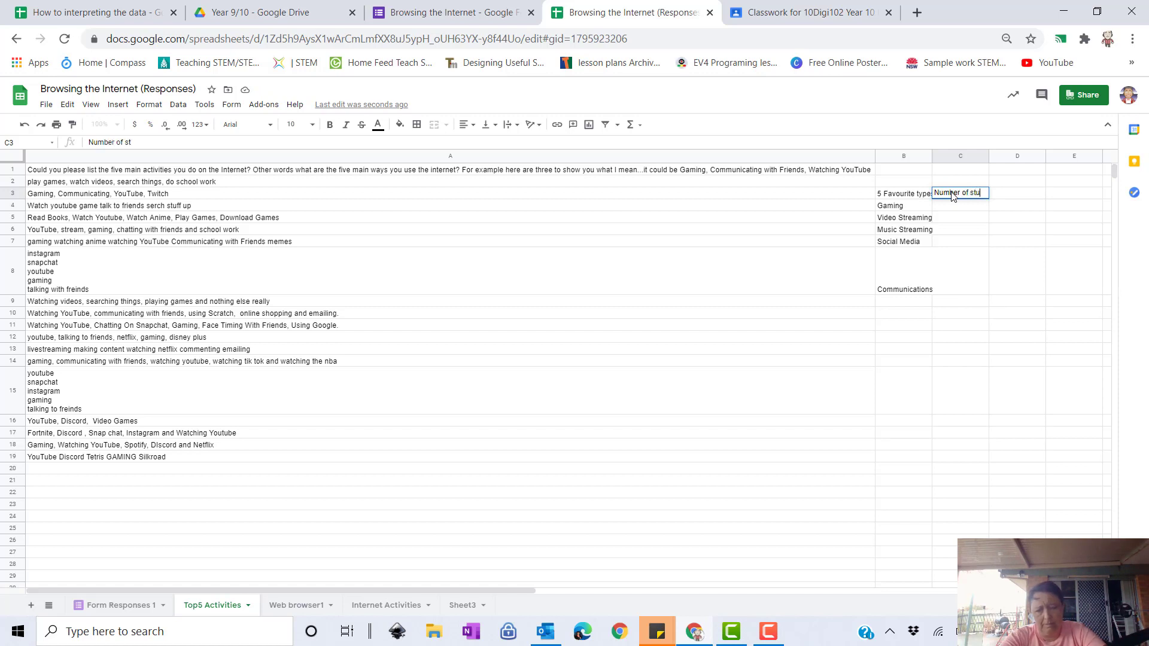
{"action": "type", "text": "dents"}
{"action": "key", "text": "Return"}
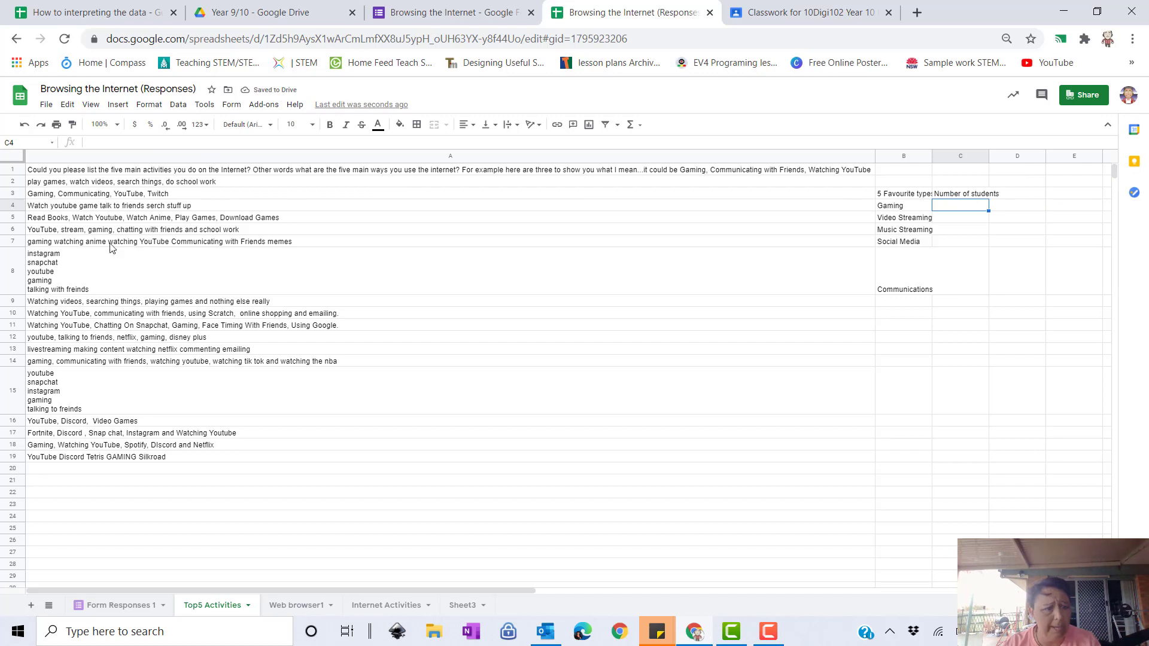
- Count the answers in column A that mention gaming and enter 15 for Gaming in C4
{"action": "left_click", "coordinate": [50, 183]}
{"action": "left_click", "coordinate": [51, 196]}
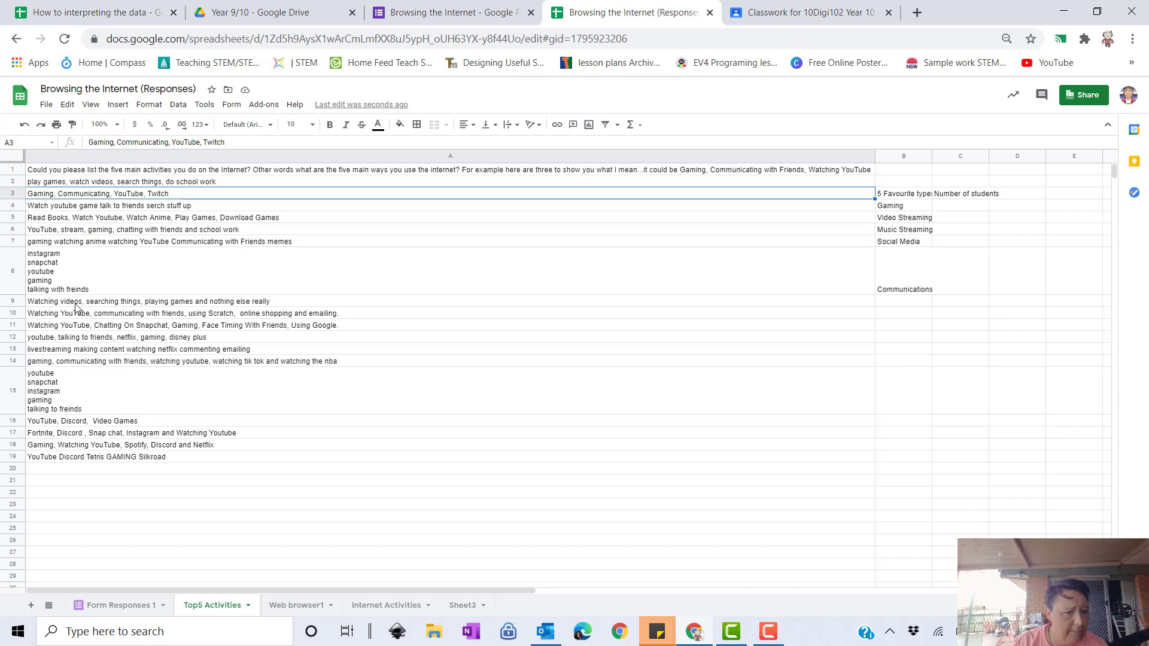
{"action": "left_click", "coordinate": [178, 305]}
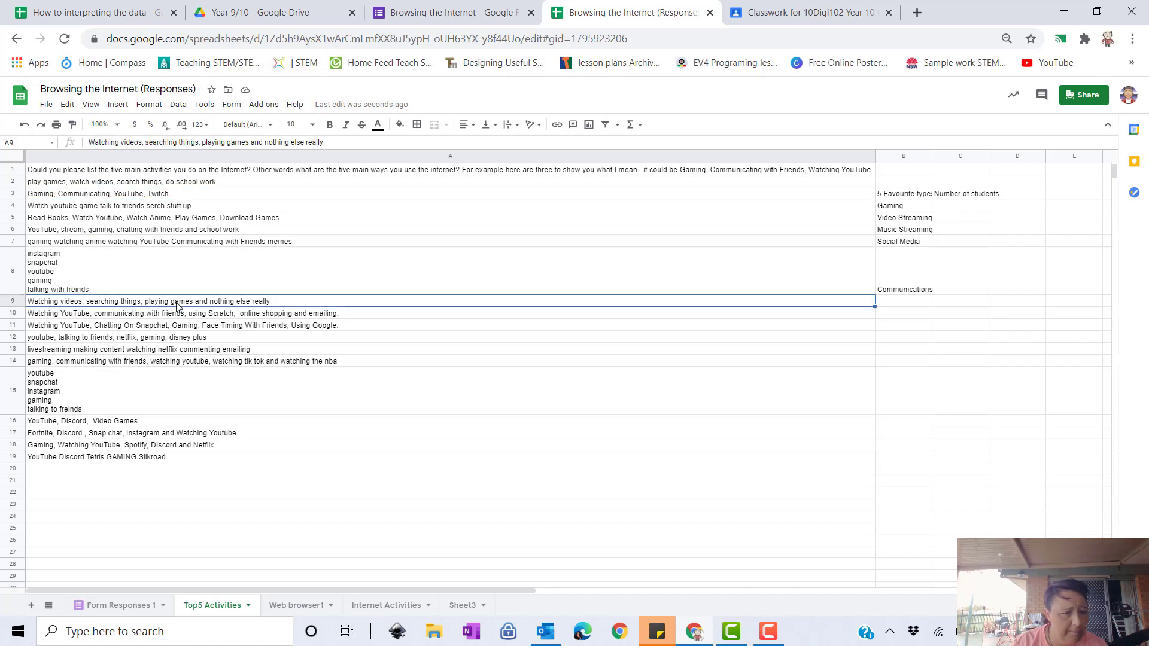
{"action": "left_click", "coordinate": [192, 329]}
{"action": "left_click", "coordinate": [175, 338]}
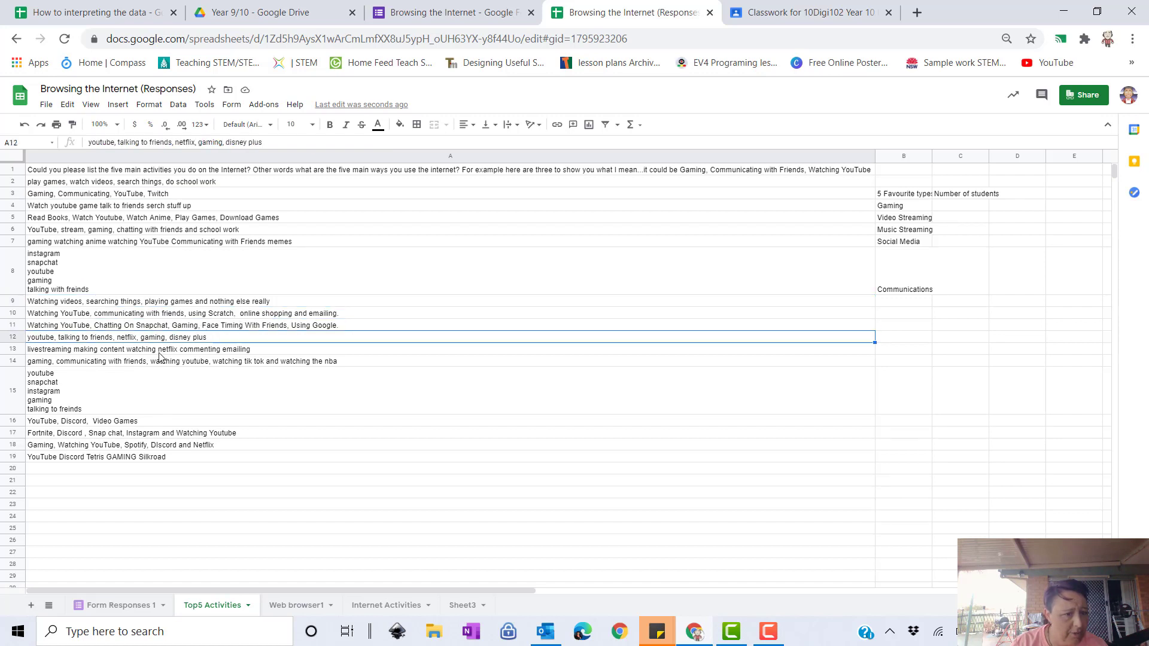
{"action": "left_click", "coordinate": [77, 366]}
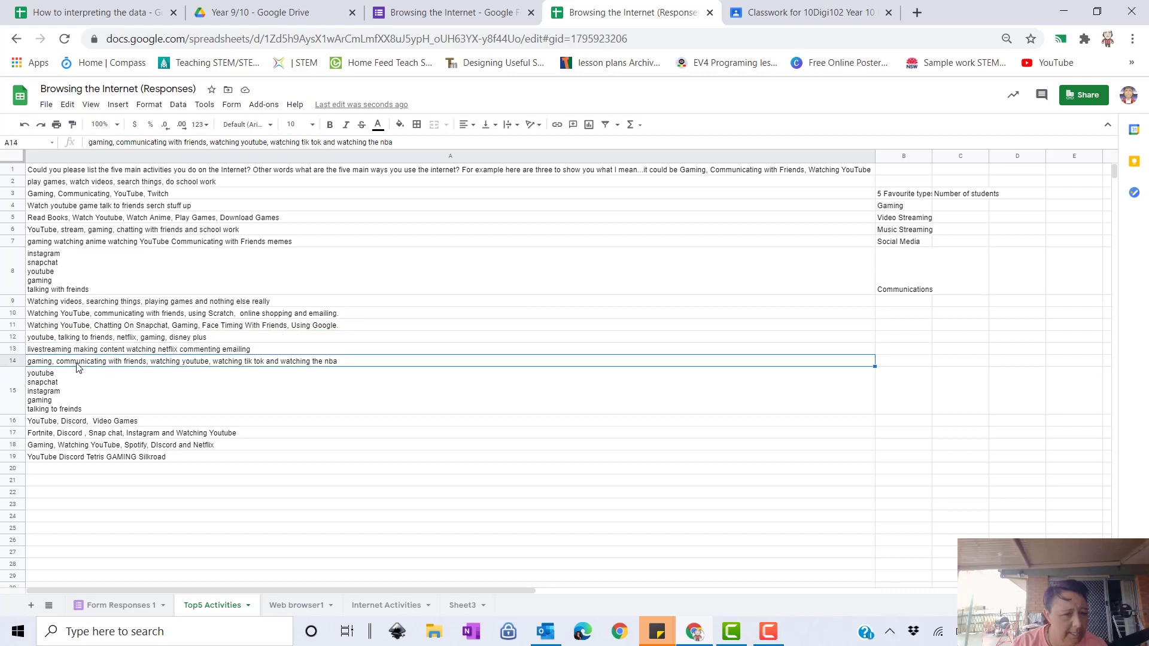
{"action": "left_click", "coordinate": [66, 406]}
{"action": "left_click", "coordinate": [117, 423]}
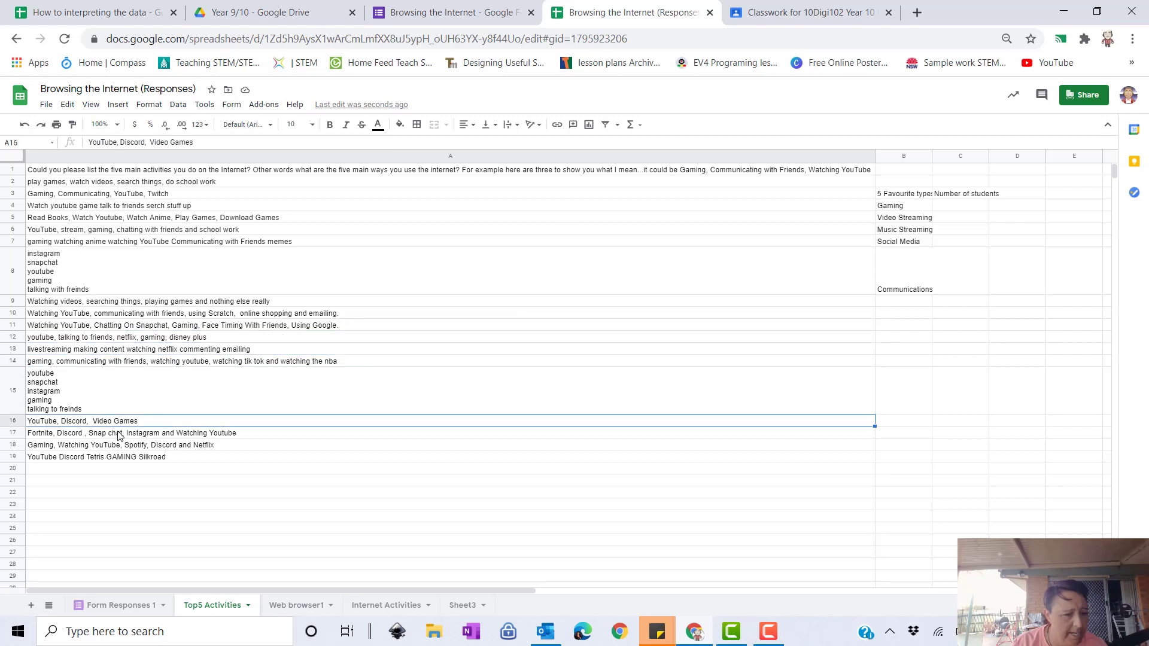
{"action": "left_click", "coordinate": [73, 435]}
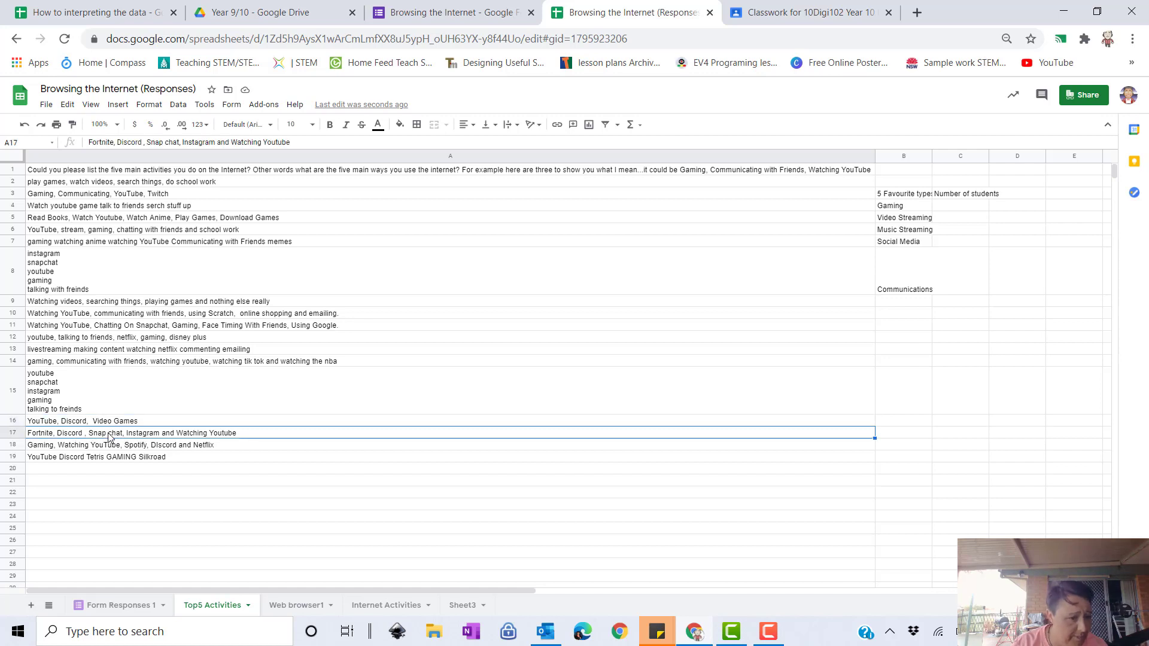
{"action": "left_click", "coordinate": [76, 447]}
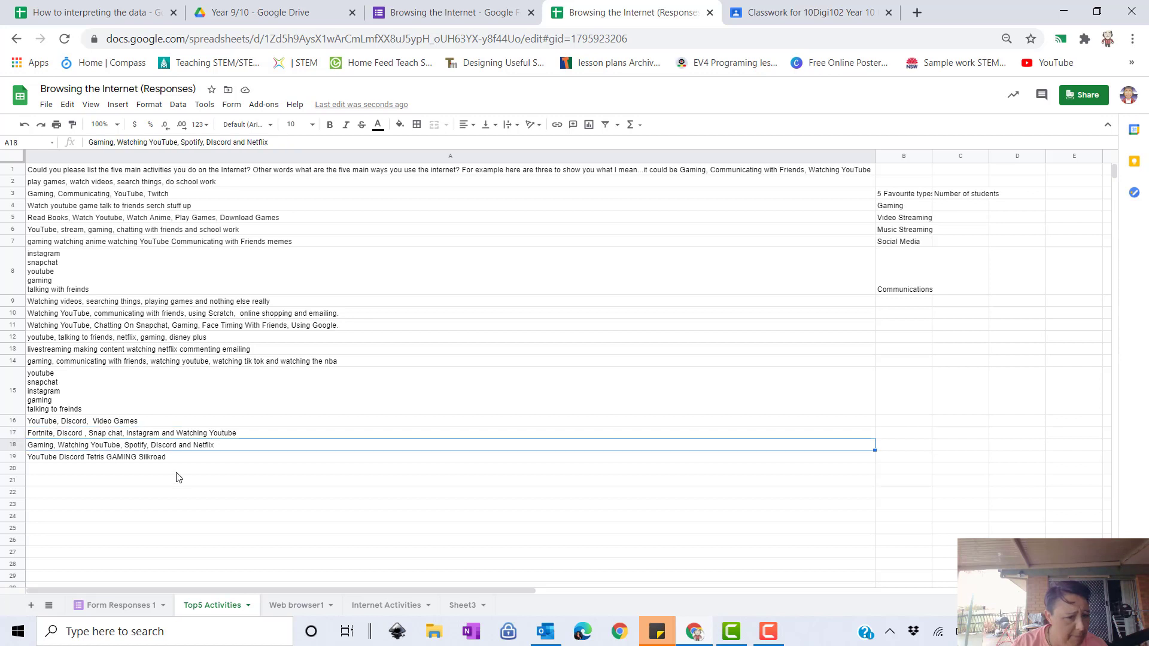
{"action": "left_click", "coordinate": [152, 460]}
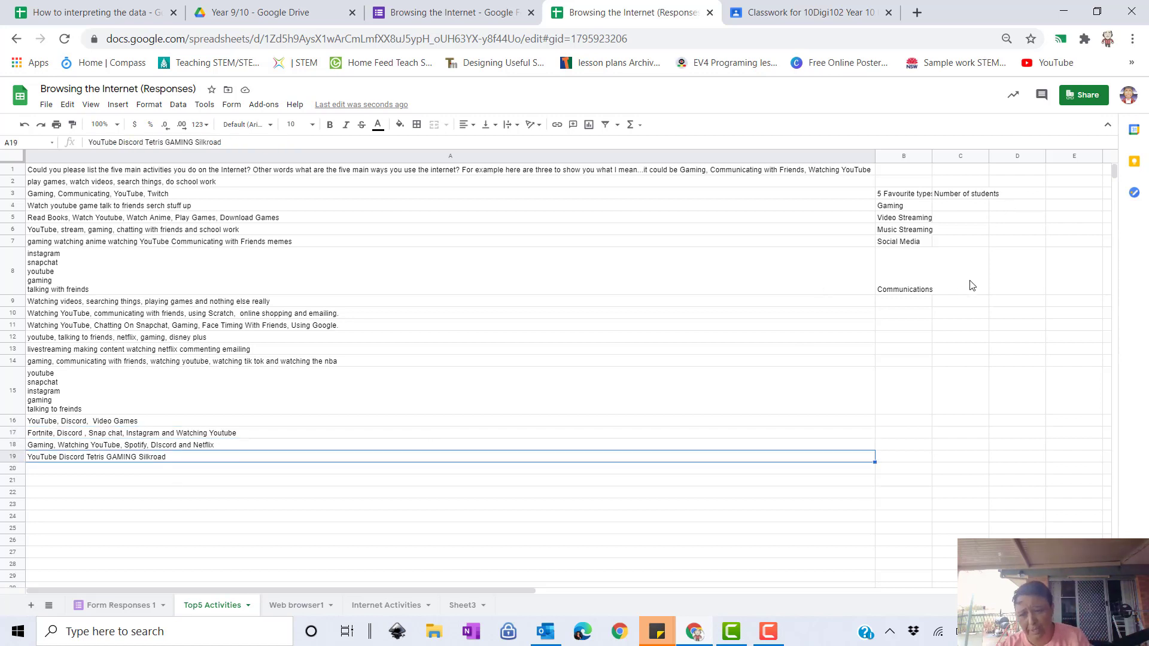
{"action": "left_click", "coordinate": [966, 207]}
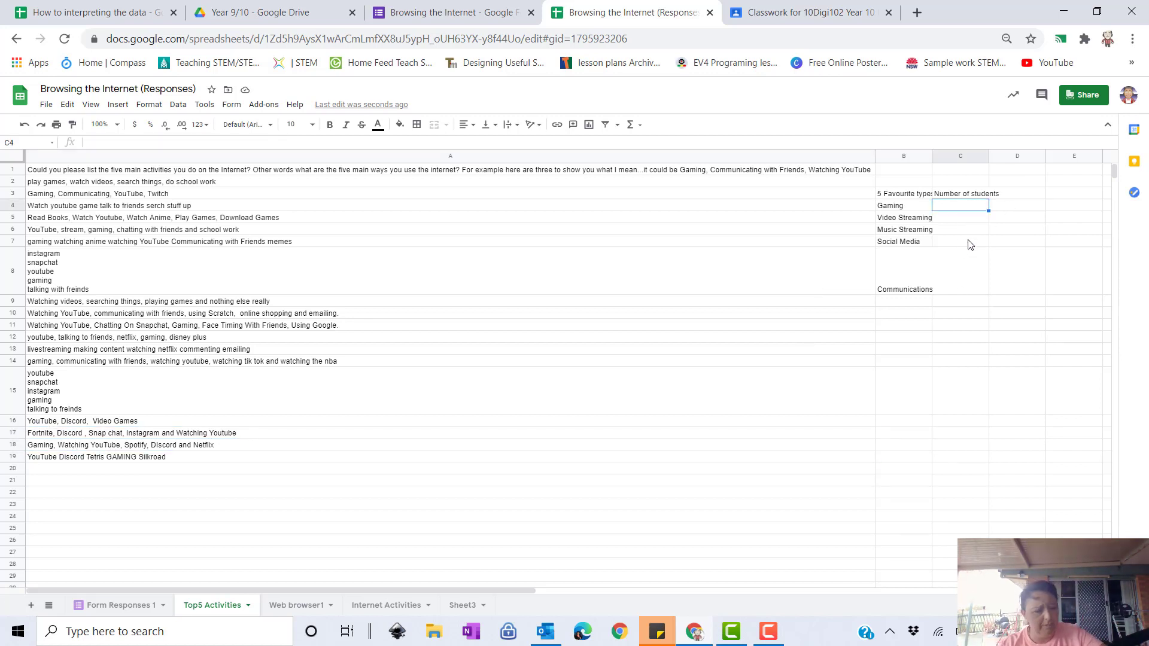
{"action": "type", "text": "15"}
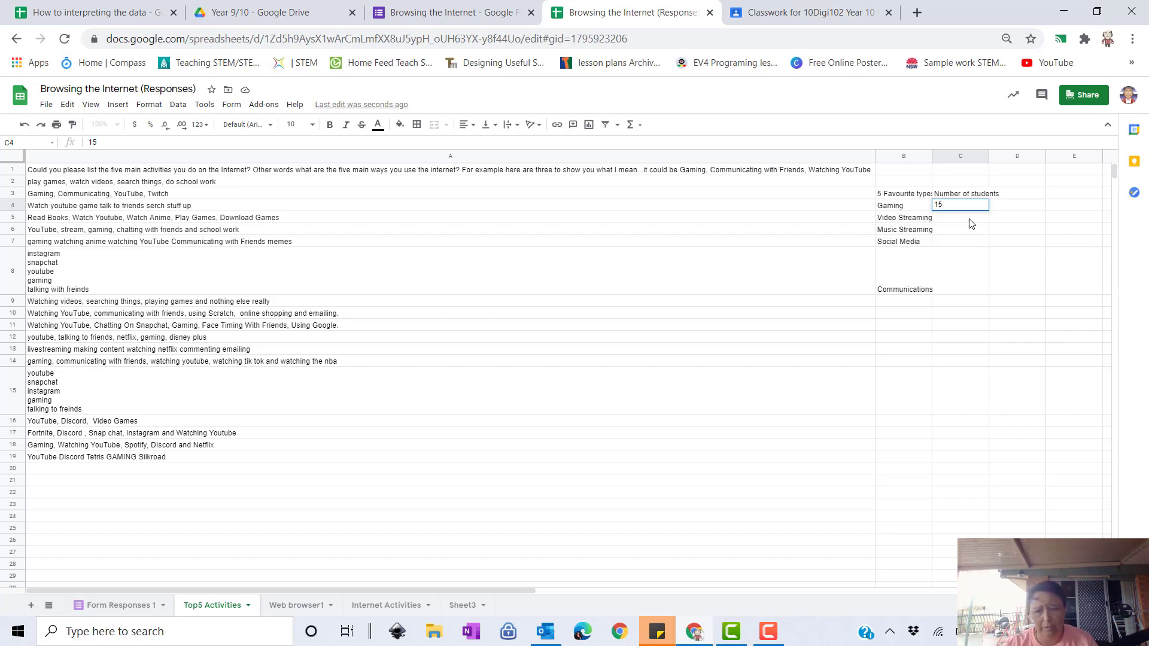
{"action": "key", "text": "Return"}
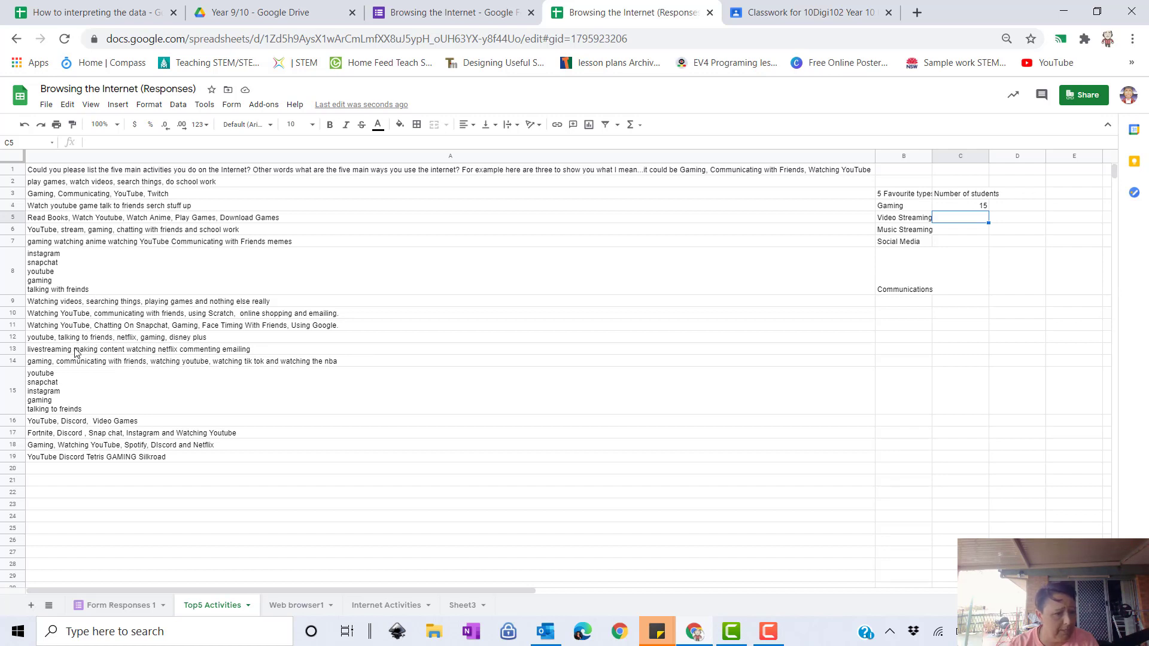
- Count the answers in column A that mention watching videos and enter 17 for Video Streaming in C5
{"action": "left_click", "coordinate": [147, 355]}
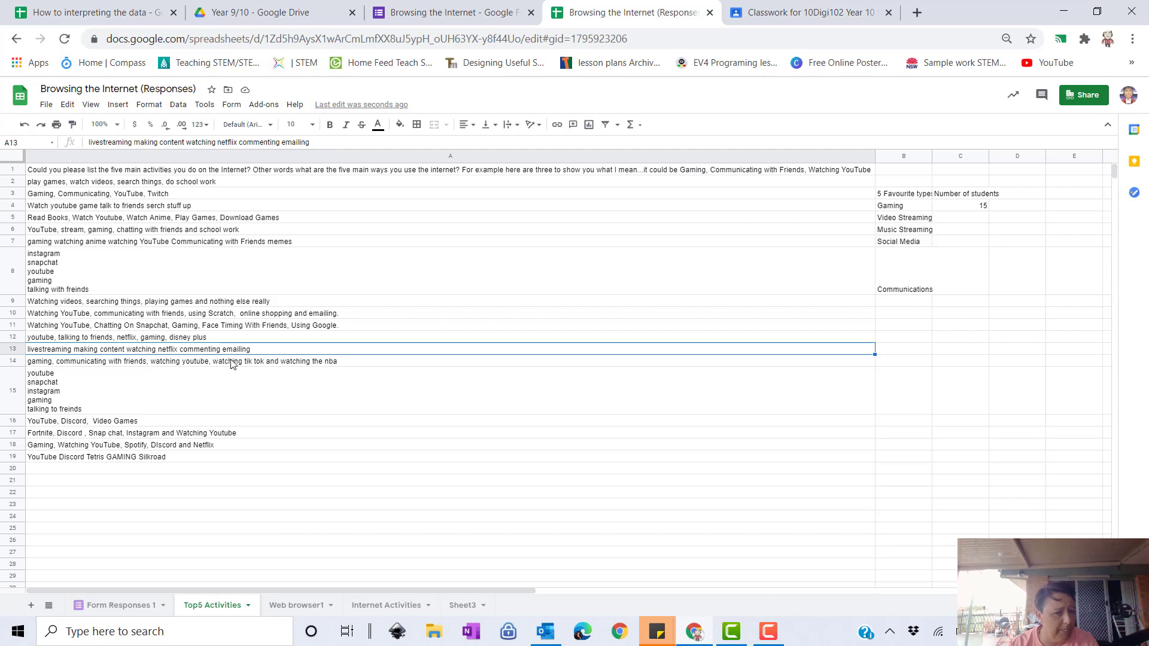
{"action": "left_click", "coordinate": [283, 363]}
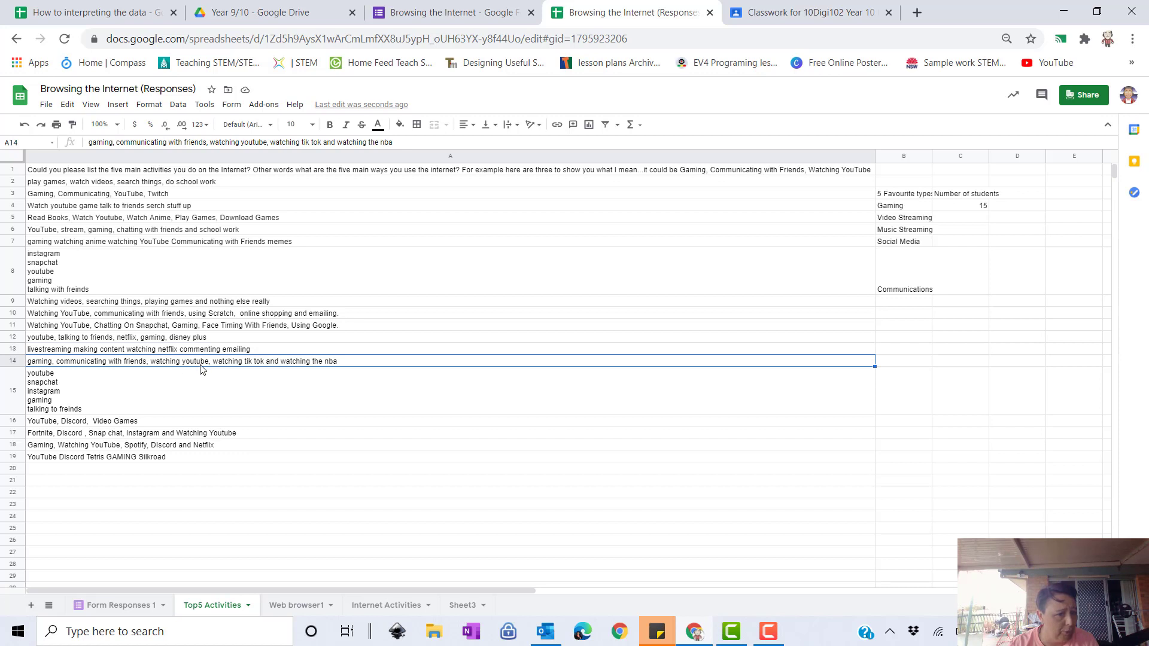
{"action": "left_click", "coordinate": [254, 406]}
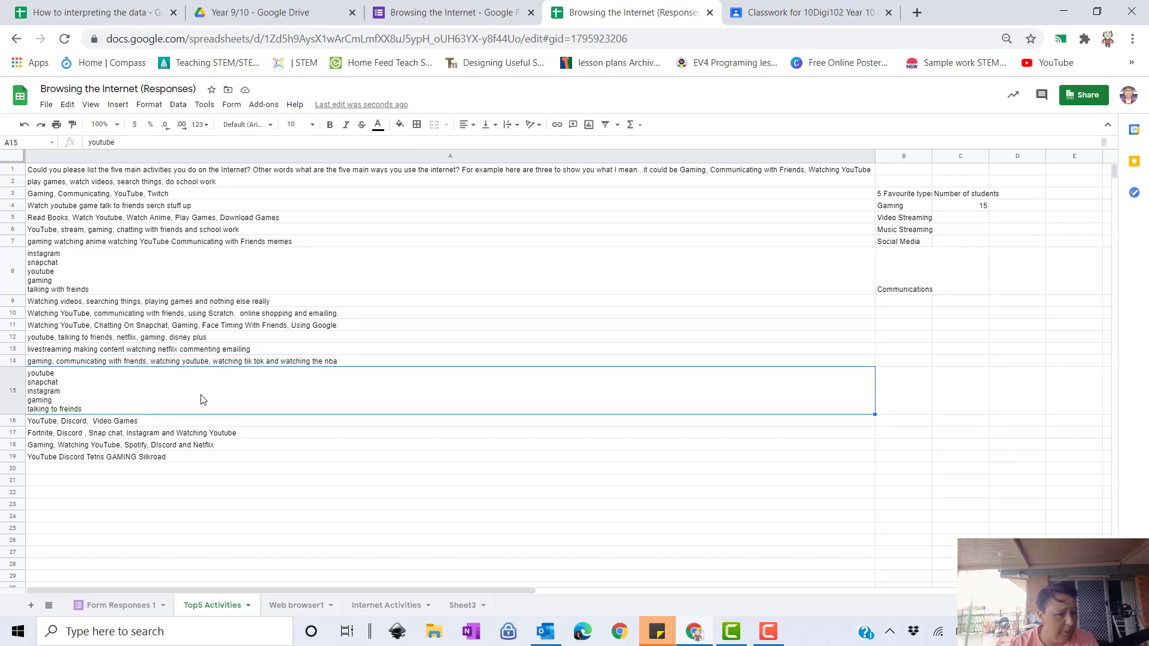
{"action": "left_click", "coordinate": [160, 424]}
{"action": "left_click", "coordinate": [156, 434]}
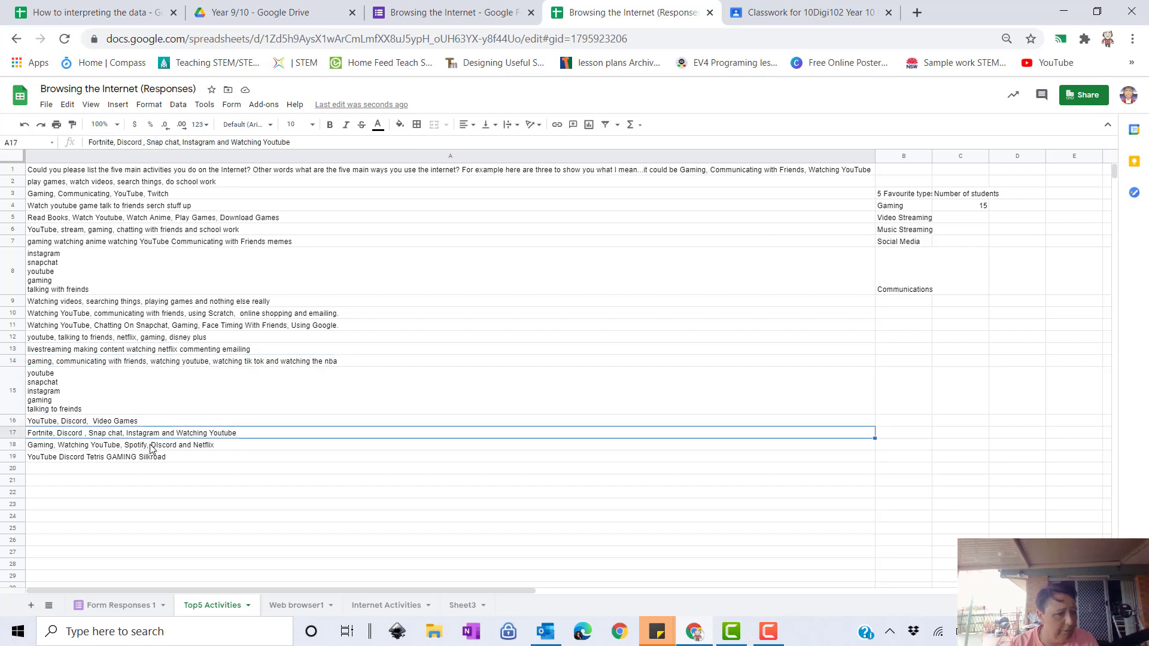
{"action": "left_click", "coordinate": [201, 446]}
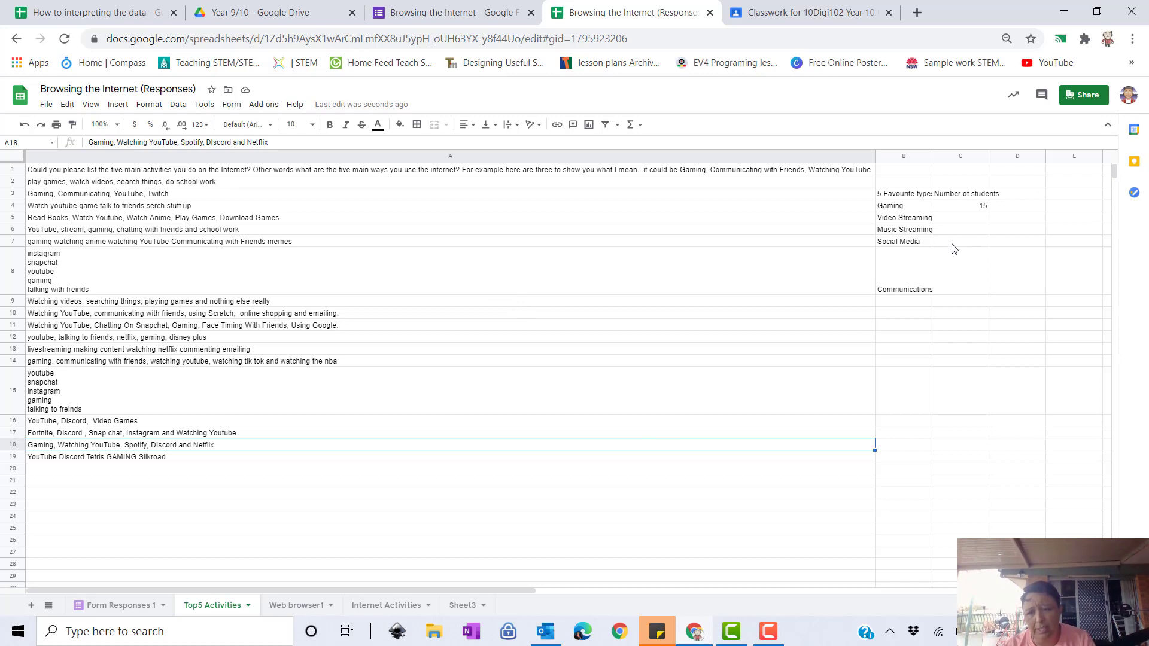
{"action": "left_click", "coordinate": [957, 222]}
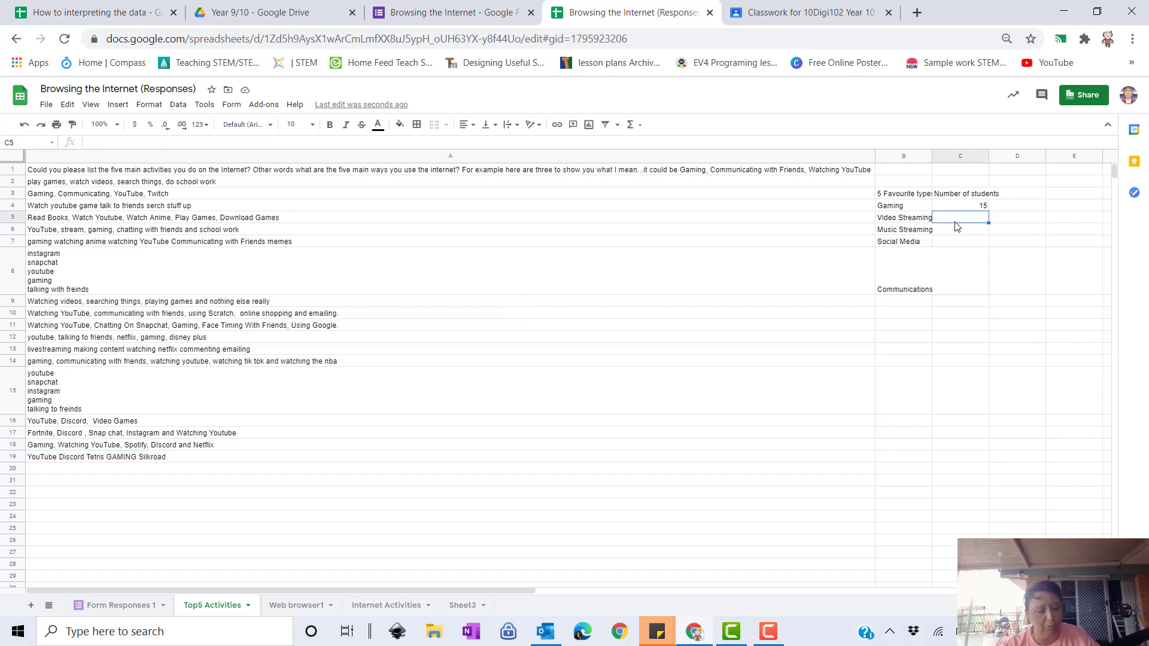
{"action": "type", "text": "17"}
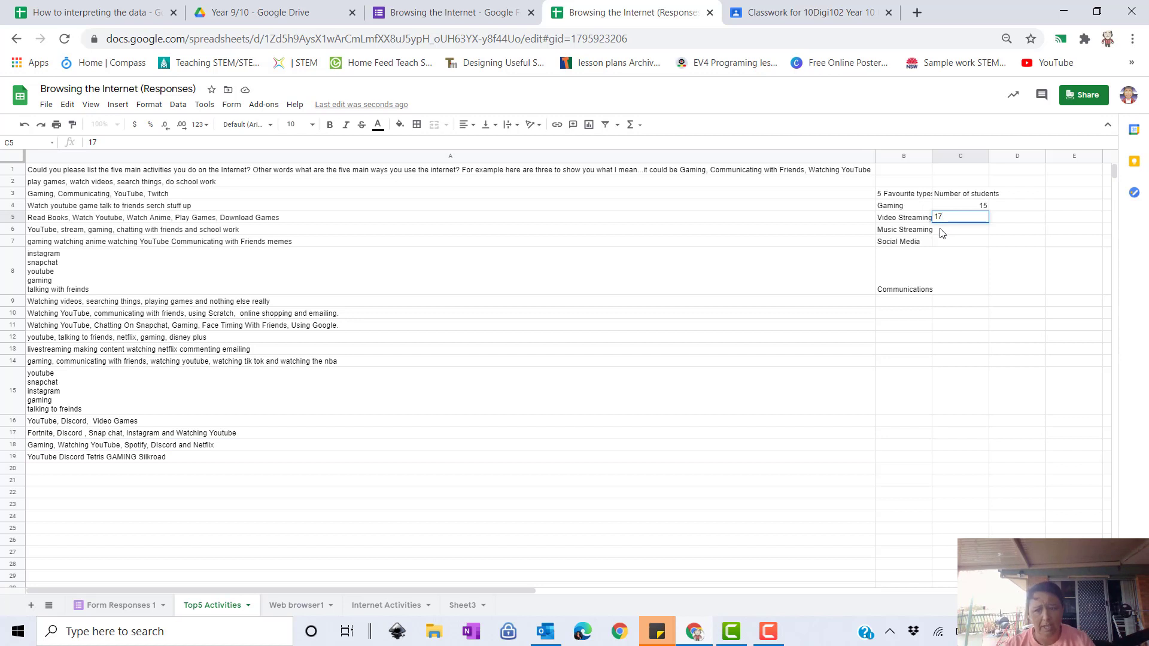
{"action": "key", "text": "Return"}
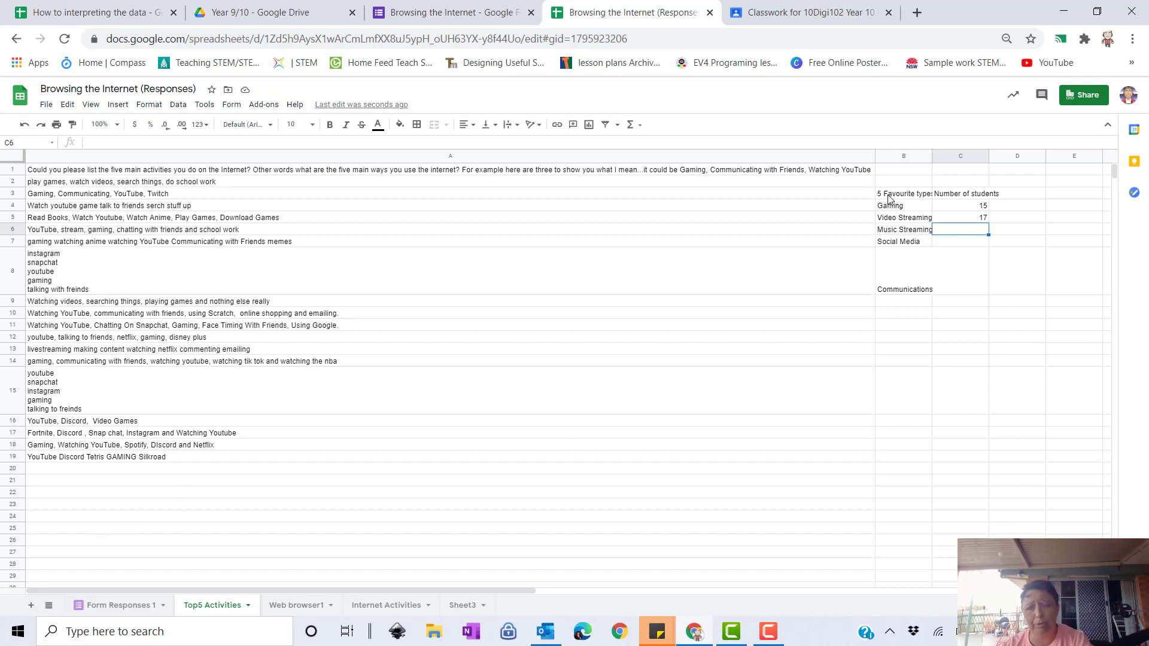
- Insert a chart of the activity counts in B3:C5 and keep it as a pie chart after viewing the chart types
{"action": "left_click_drag", "start_coordinate": [887, 194], "coordinate": [962, 218]}
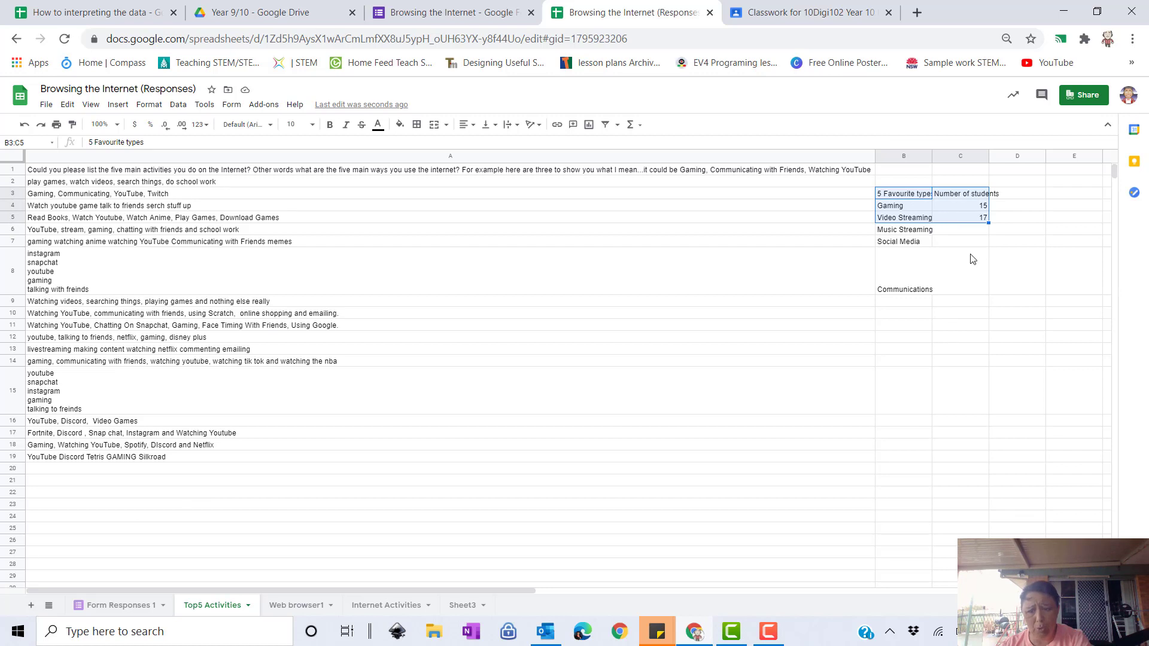
{"action": "left_click", "coordinate": [588, 125]}
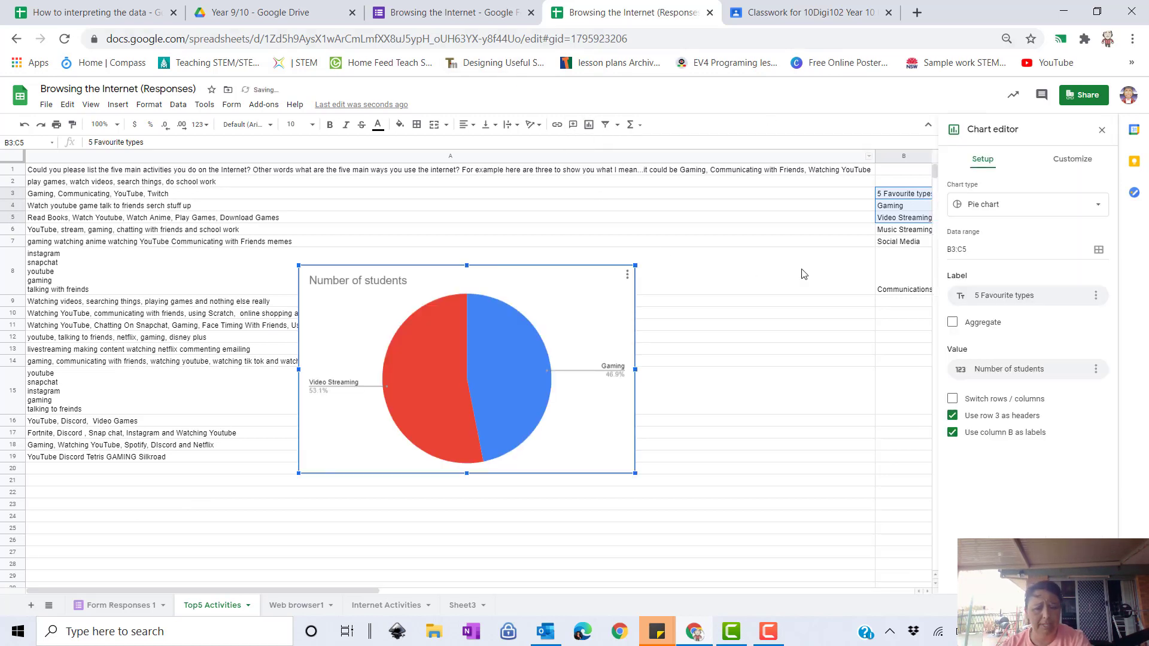
{"action": "left_click", "coordinate": [977, 214]}
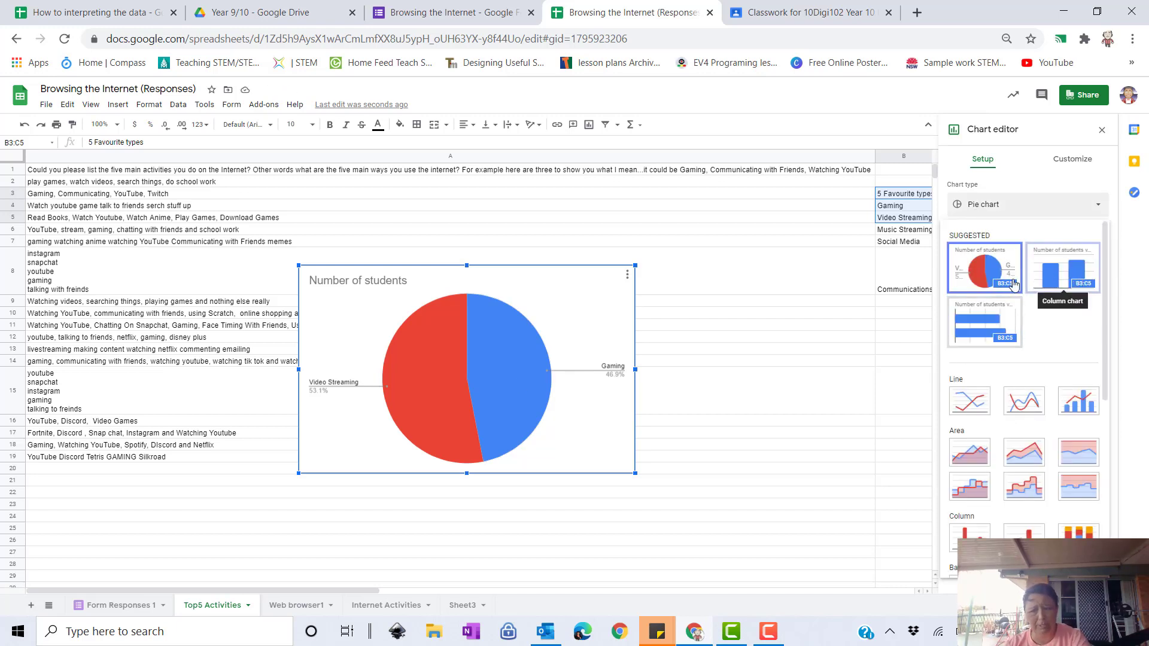
{"action": "left_click", "coordinate": [807, 274]}
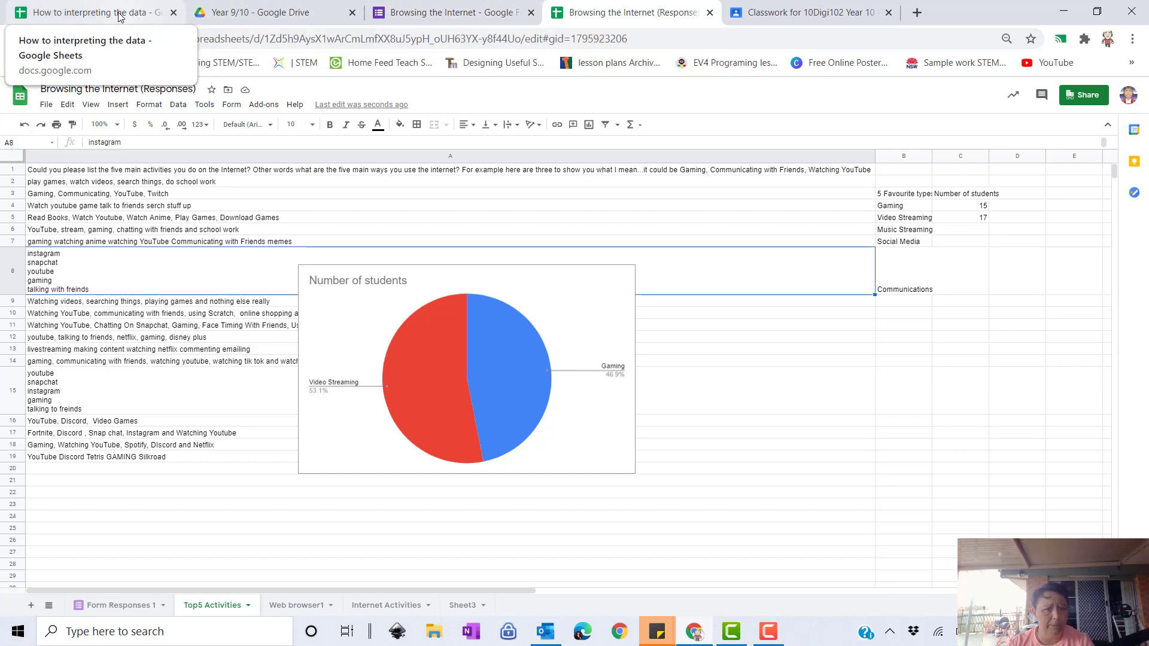
- Copy column D, the daily hours online answers, from the Form Responses 1 sheet
{"action": "left_click", "coordinate": [117, 606]}
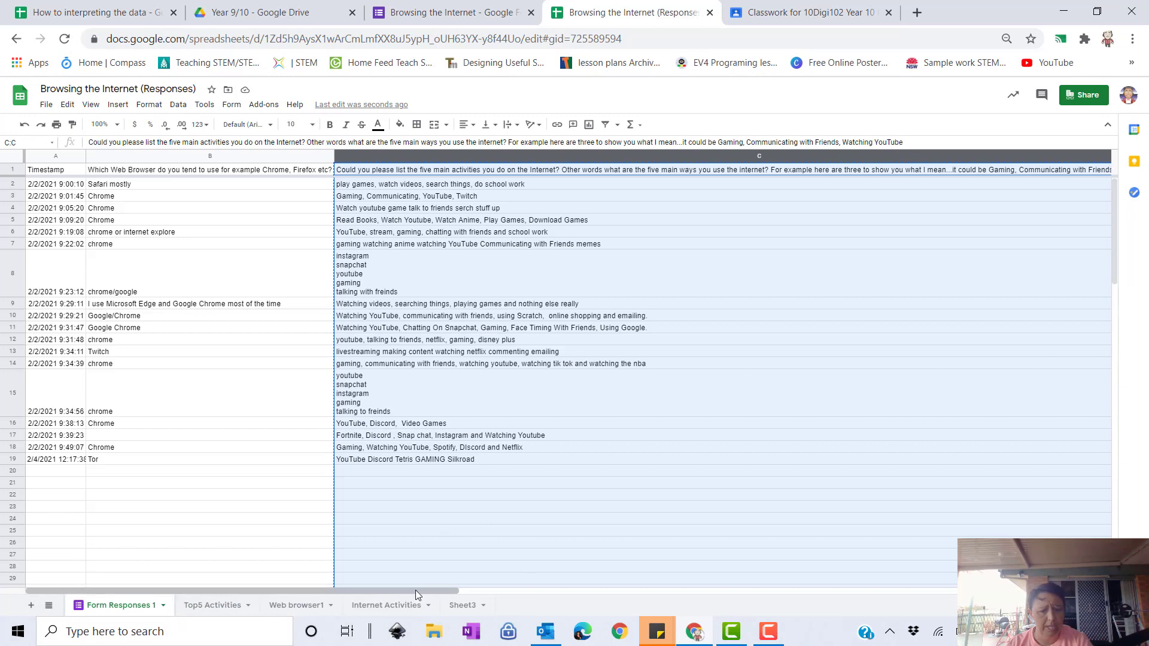
{"action": "left_click_drag", "start_coordinate": [415, 589], "coordinate": [993, 566]}
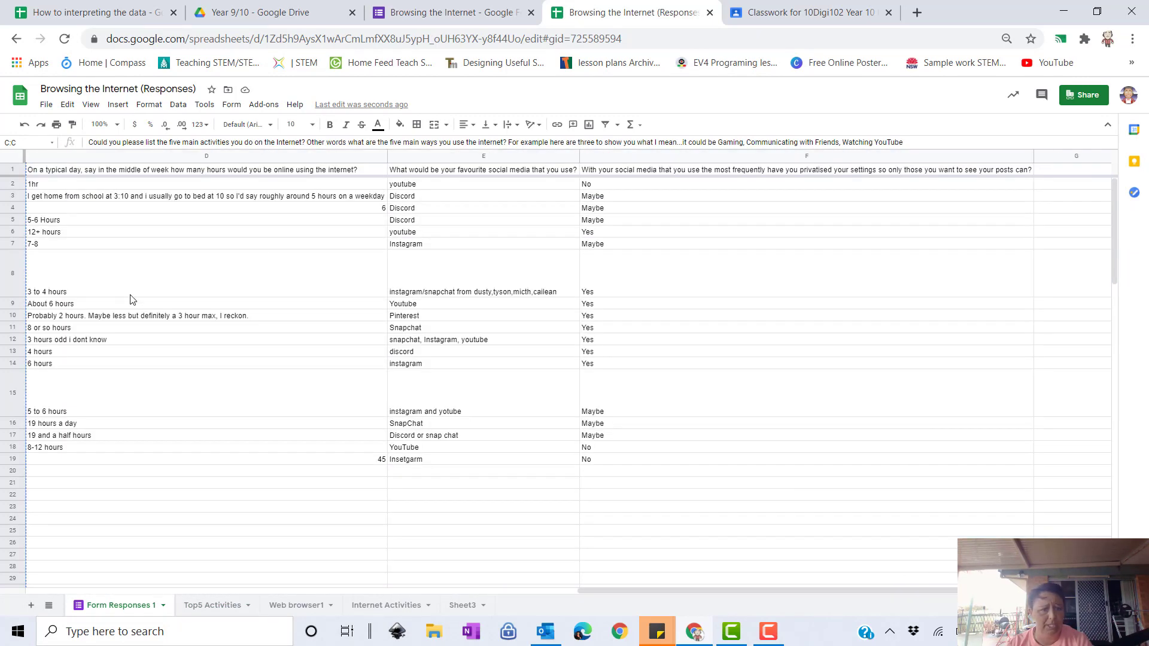
{"action": "left_click", "coordinate": [128, 157]}
{"action": "key", "text": "ctrl+c"}
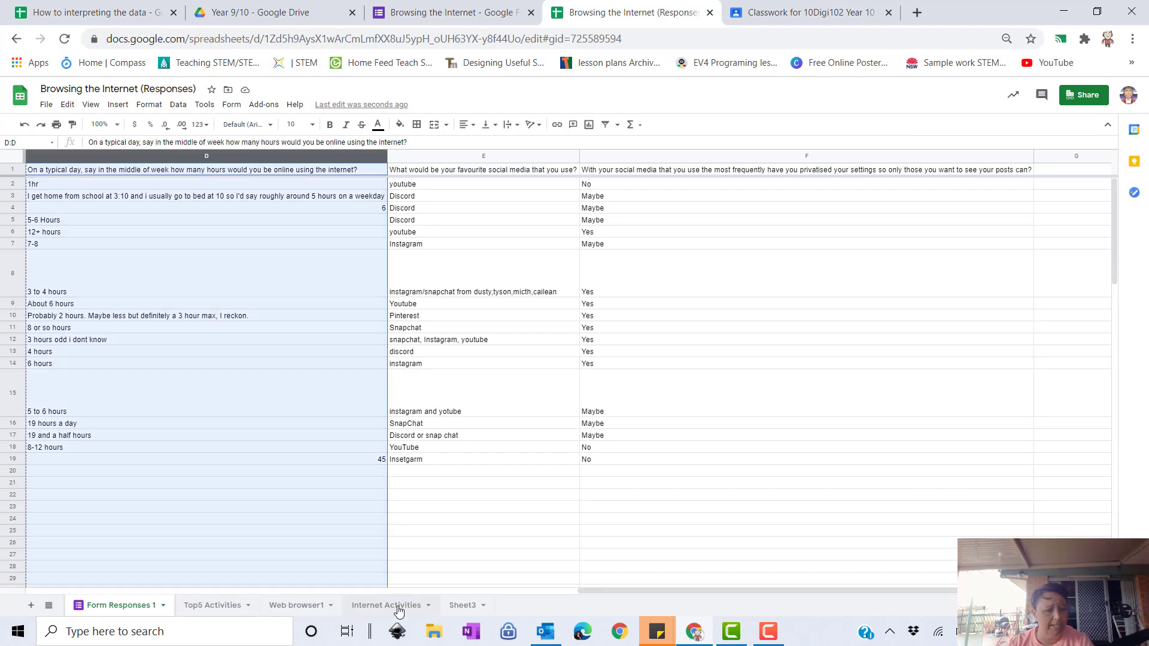
- Rename Sheet3 as Hours spent
{"action": "left_click", "coordinate": [470, 608]}
{"action": "double_click", "coordinate": [470, 608]}
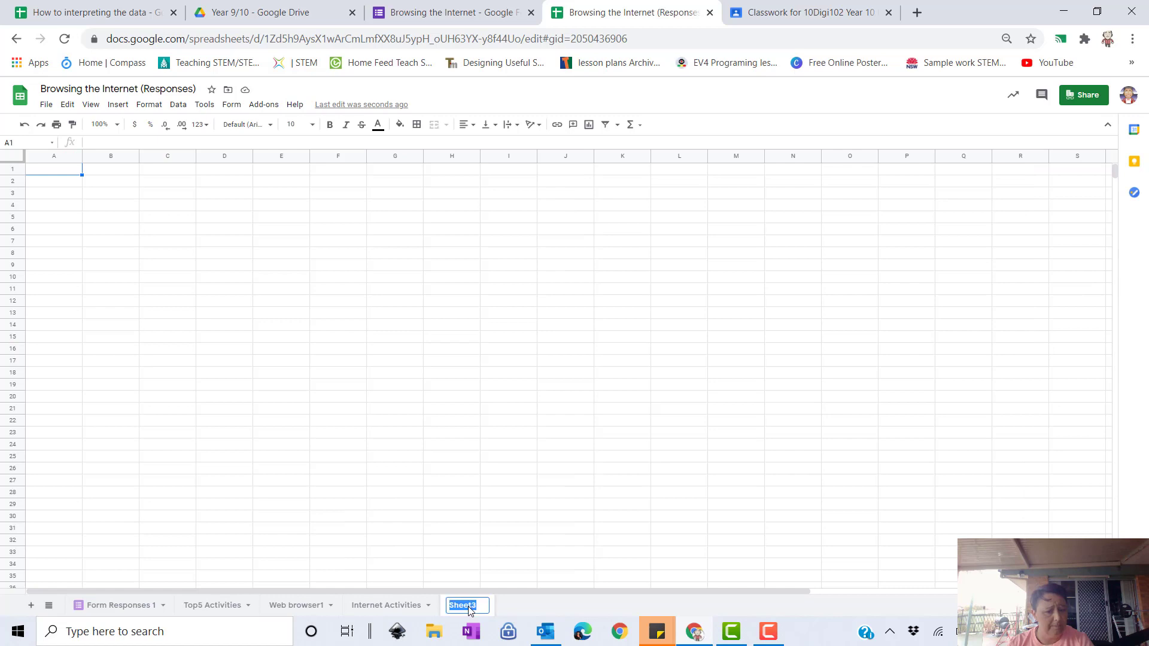
{"action": "type", "text": "Ho"}
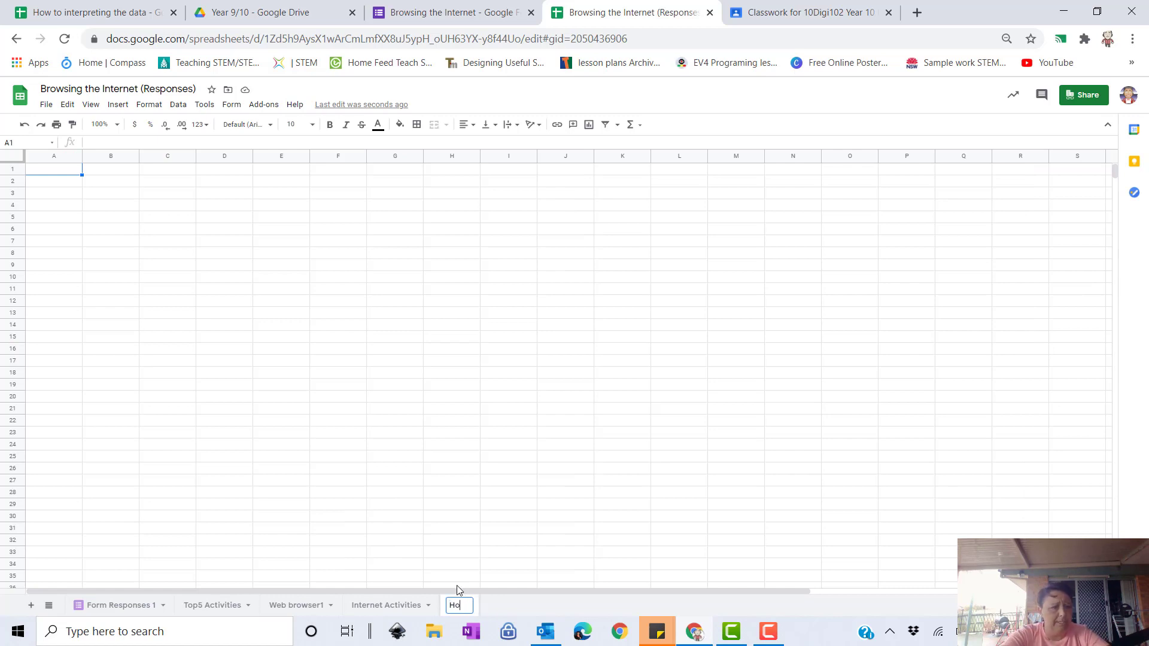
{"action": "type", "text": "urs spend"}
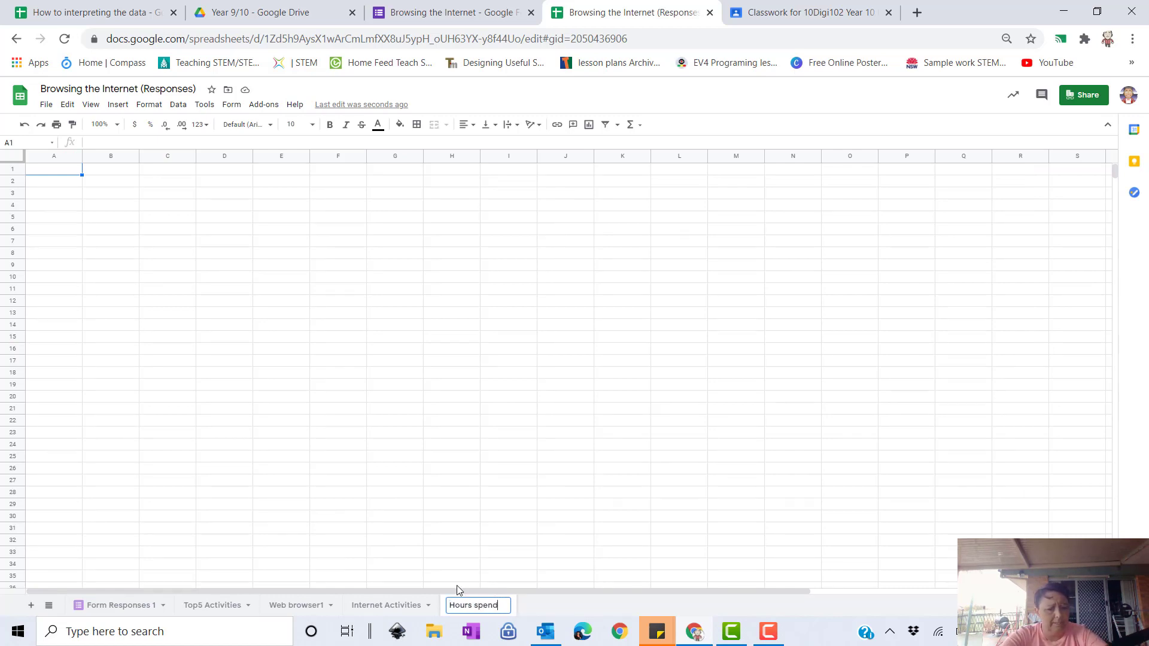
{"action": "key", "text": "BackSpace"}
{"action": "type", "text": "t"}
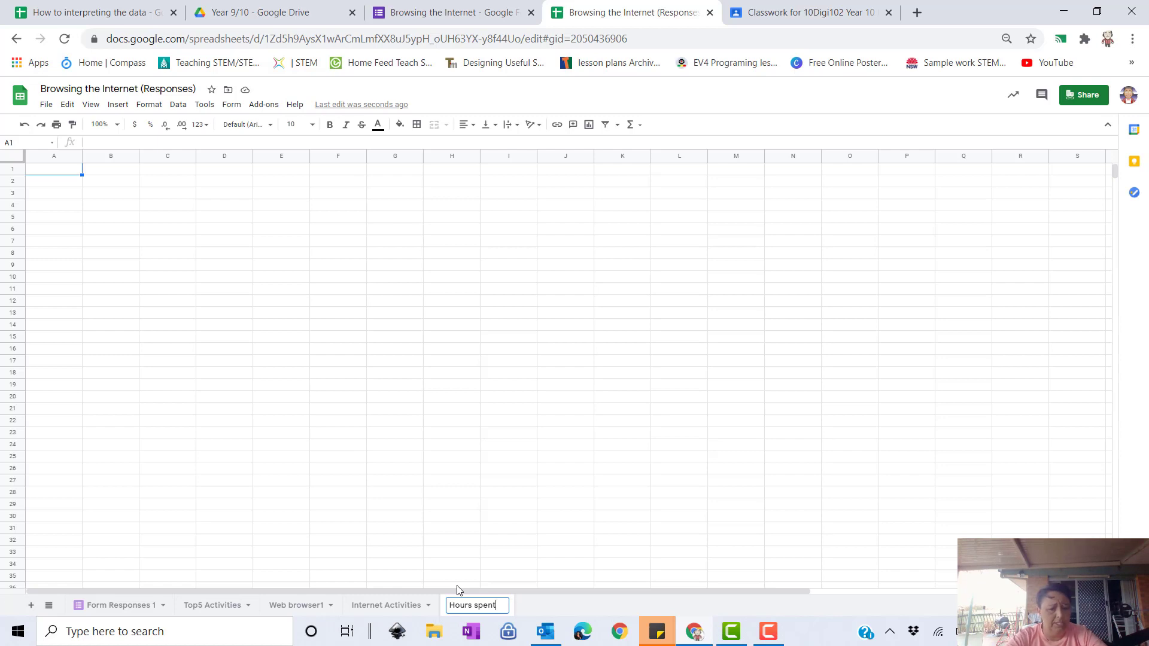
{"action": "key", "text": "Return"}
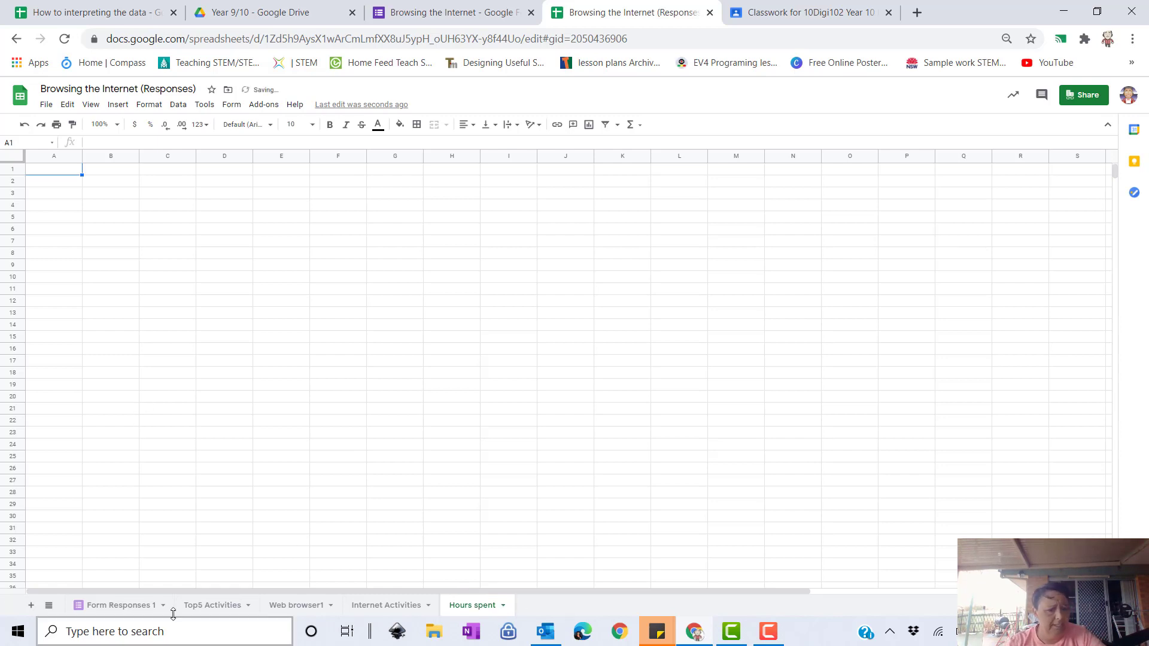
- Copy the hours online column from Form Responses 1 again and paste it into the Hours spent sheet from A1
{"action": "left_click", "coordinate": [135, 606]}
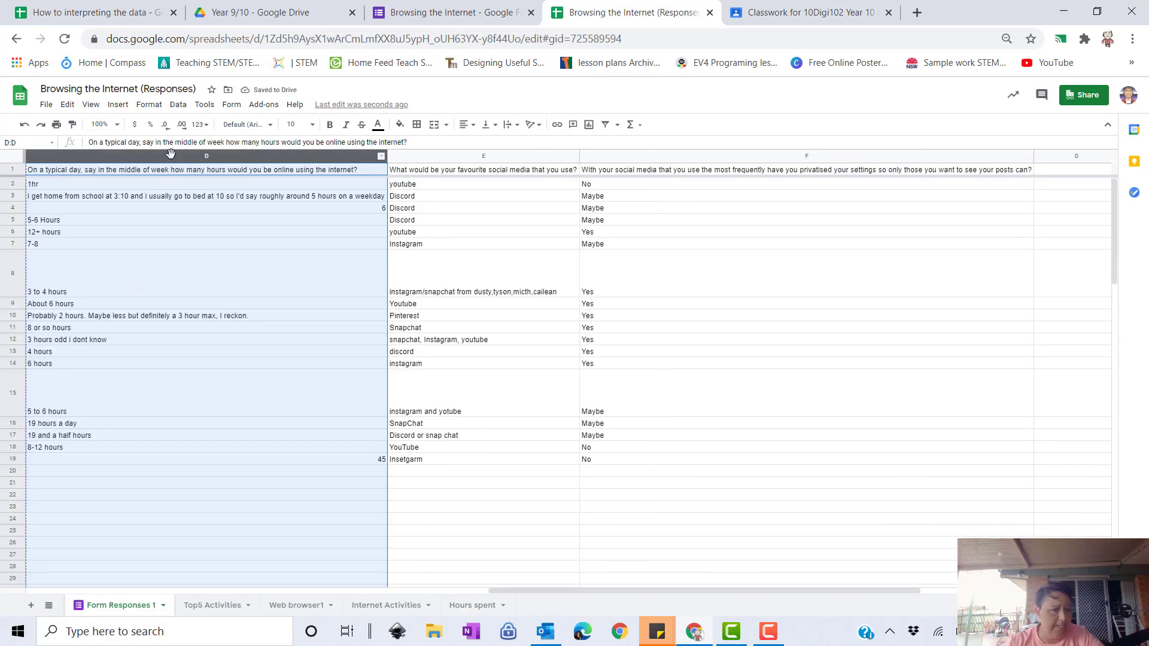
{"action": "left_click", "coordinate": [170, 157]}
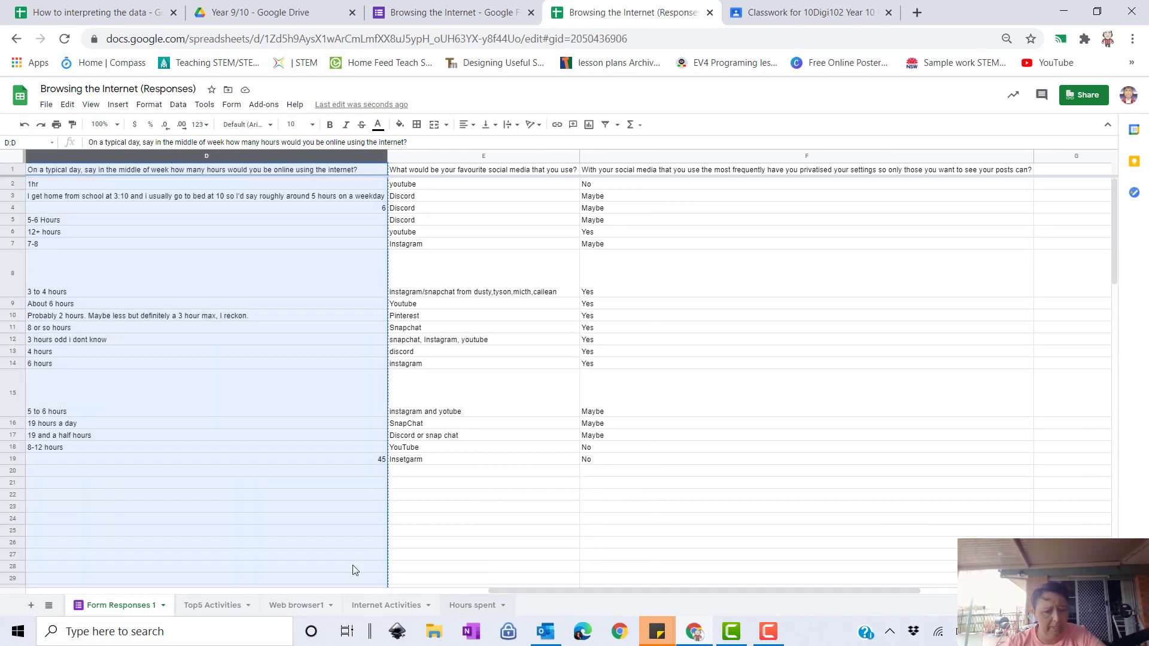
{"action": "key", "text": "ctrl+v"}
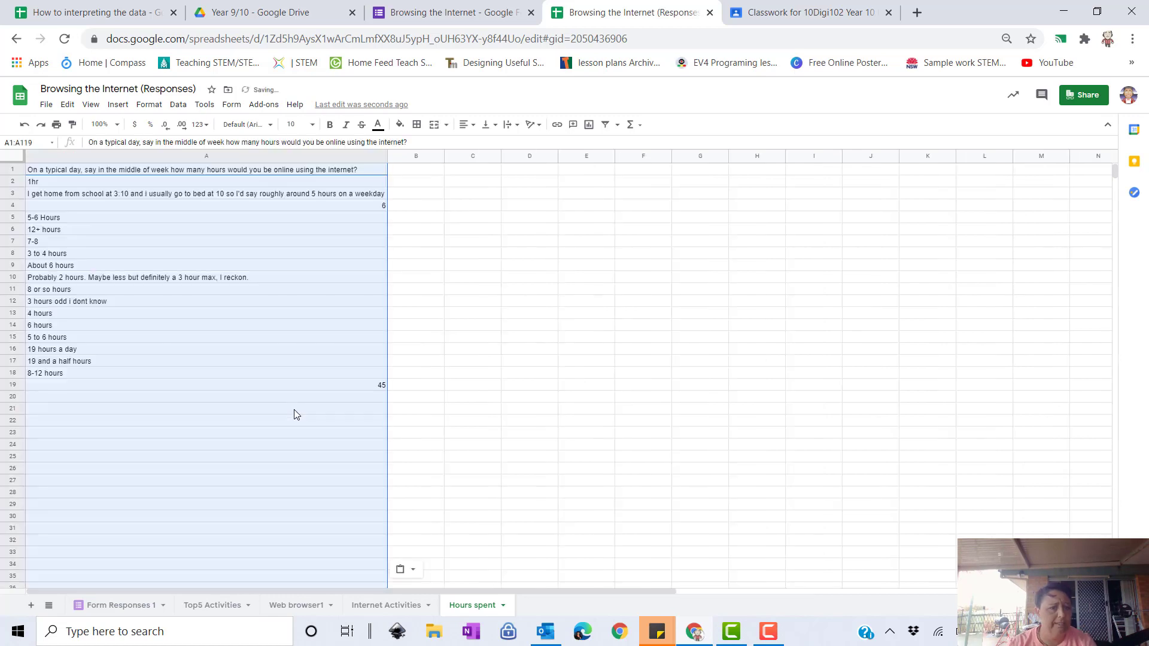
{"action": "left_click", "coordinate": [596, 413]}
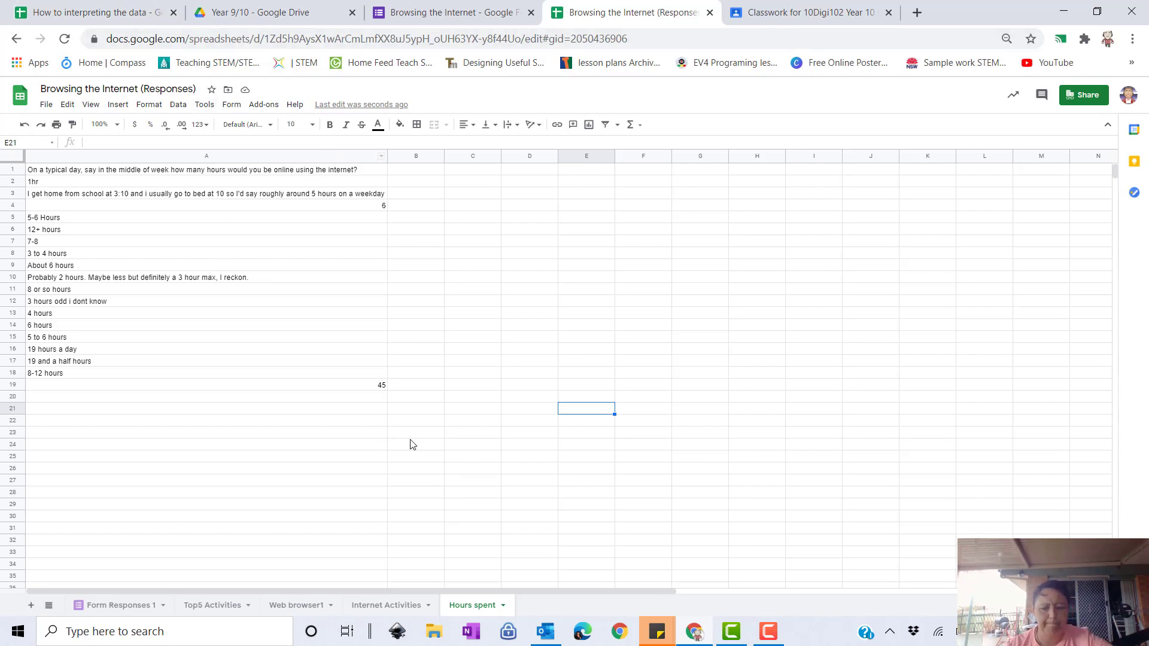
{"action": "left_click", "coordinate": [776, 636]}
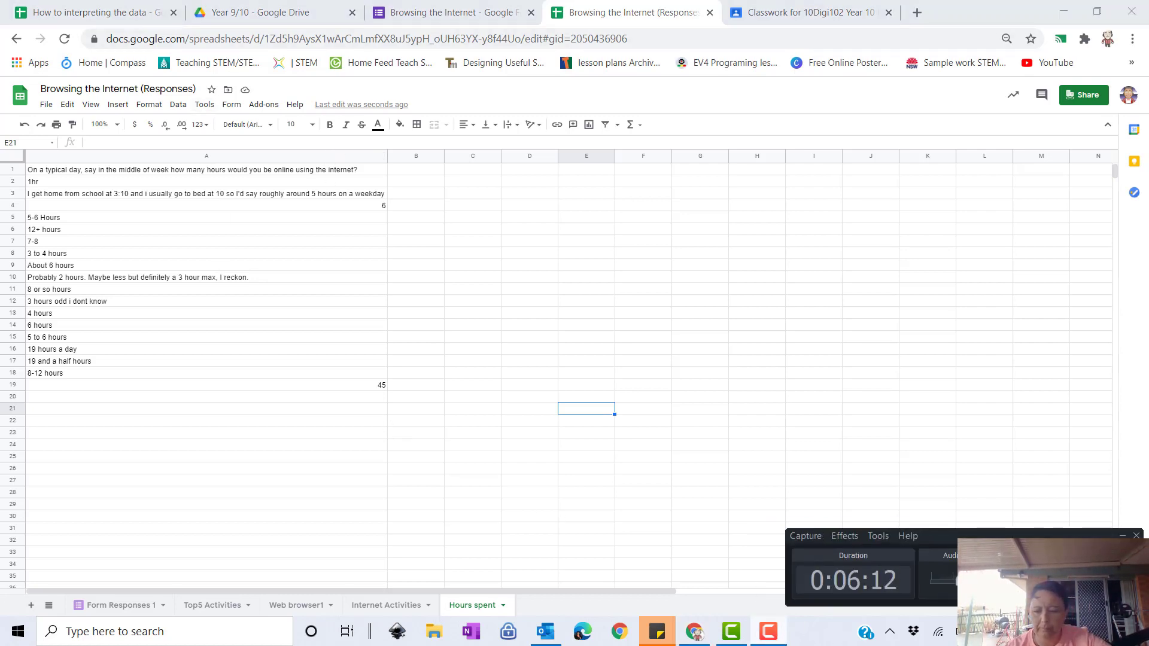